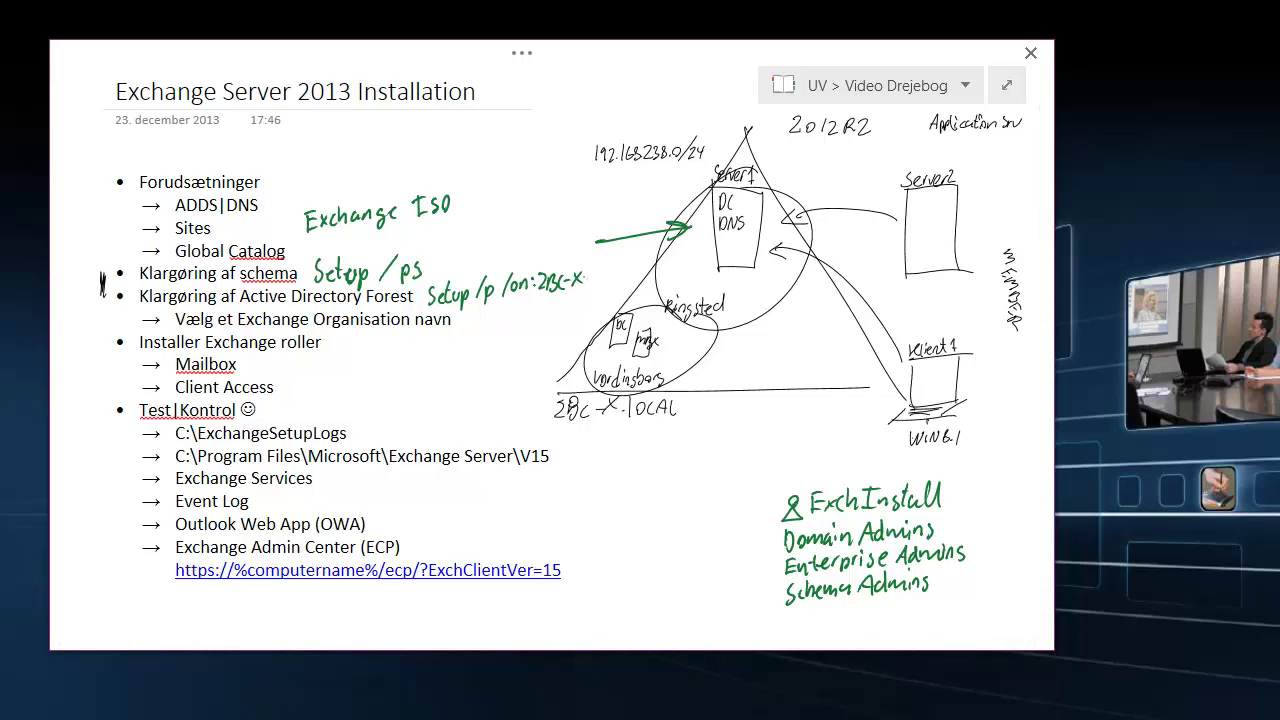
Exit full-page view and handwrite 'Features + App' and 'Setup' beside the Exchange roles, erasing the misplaced Setup.
click(521, 50)
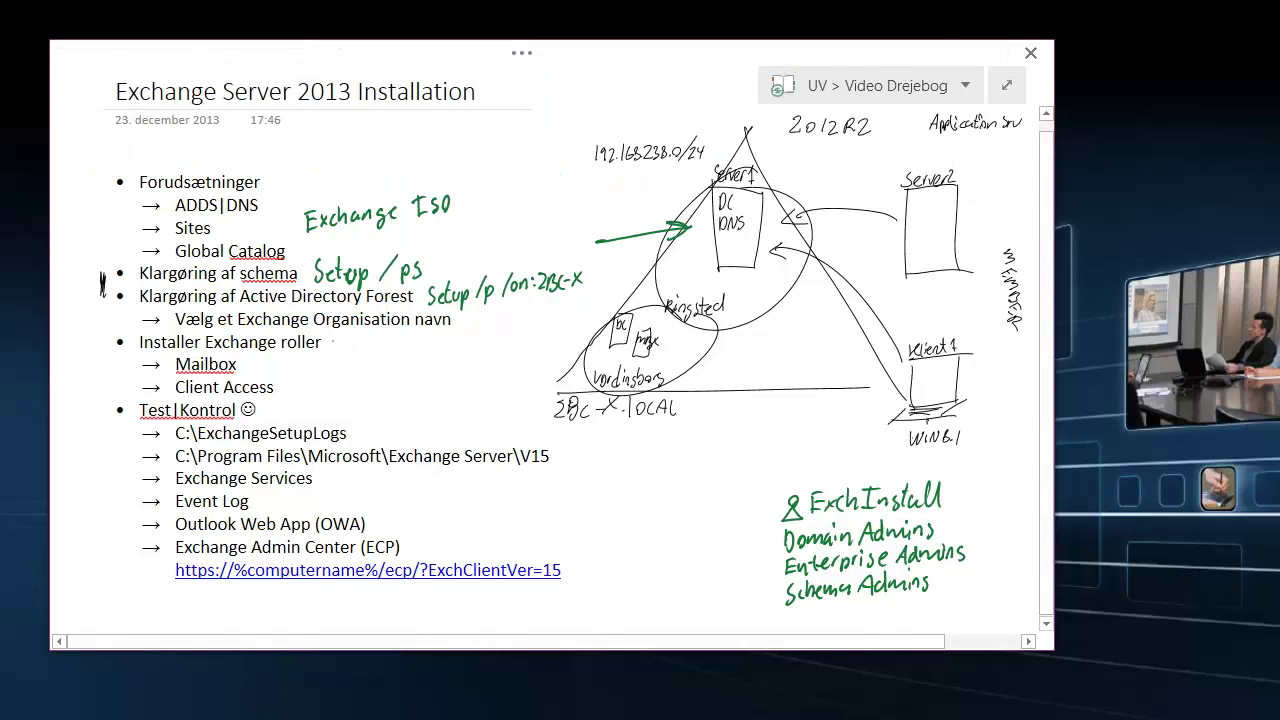
mouse_move(334, 344)
mouse_down()
mouse_move(326, 362)
mouse_move(368, 360)
mouse_up()
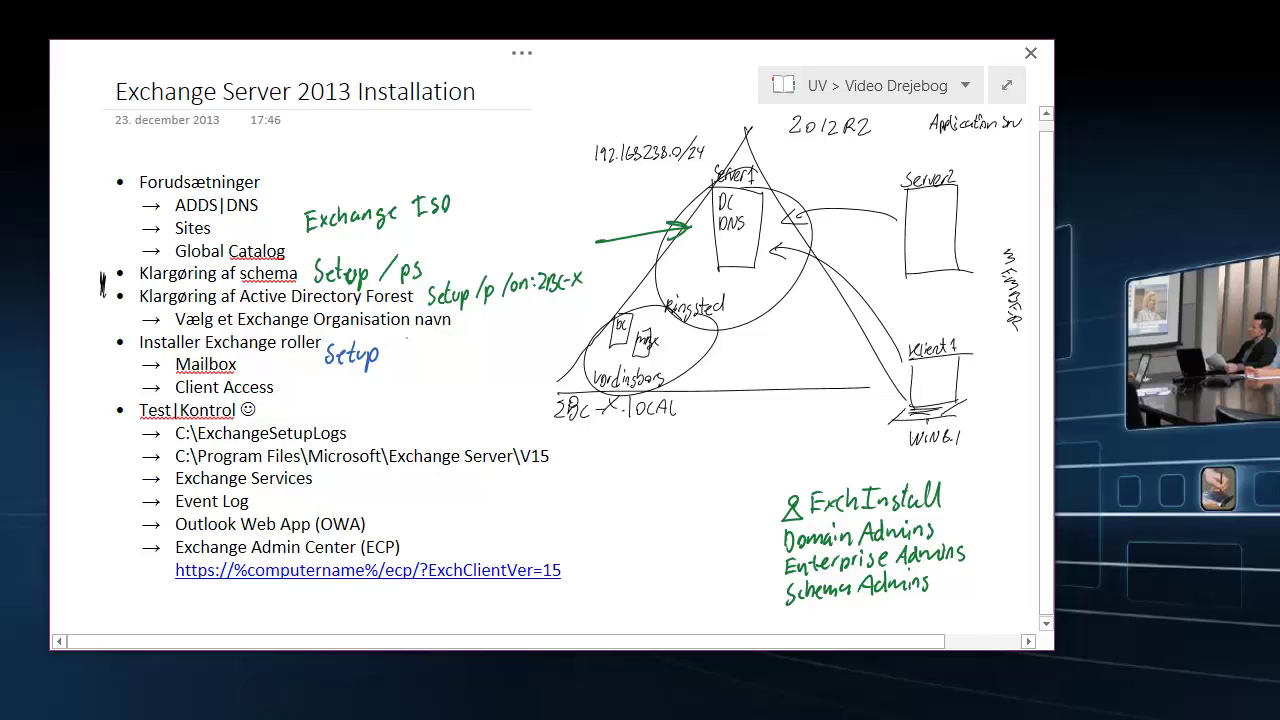
drag(374, 350, 357, 375)
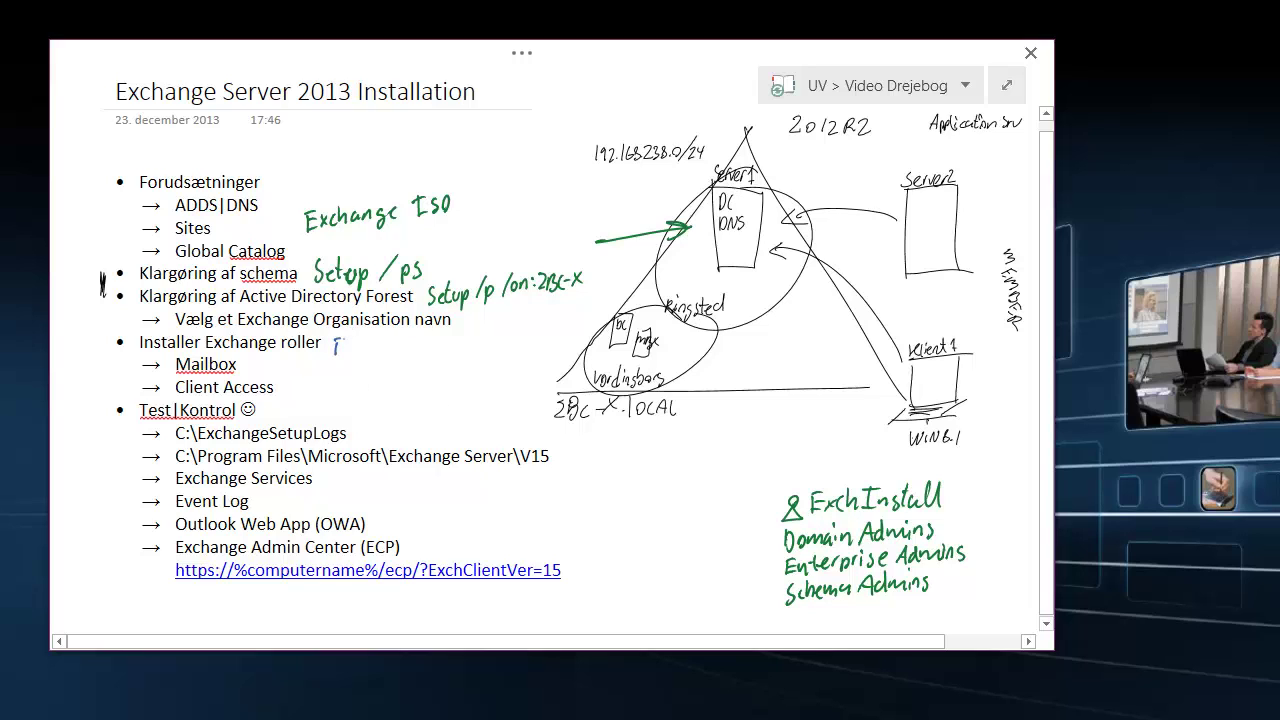
drag(343, 350, 452, 346)
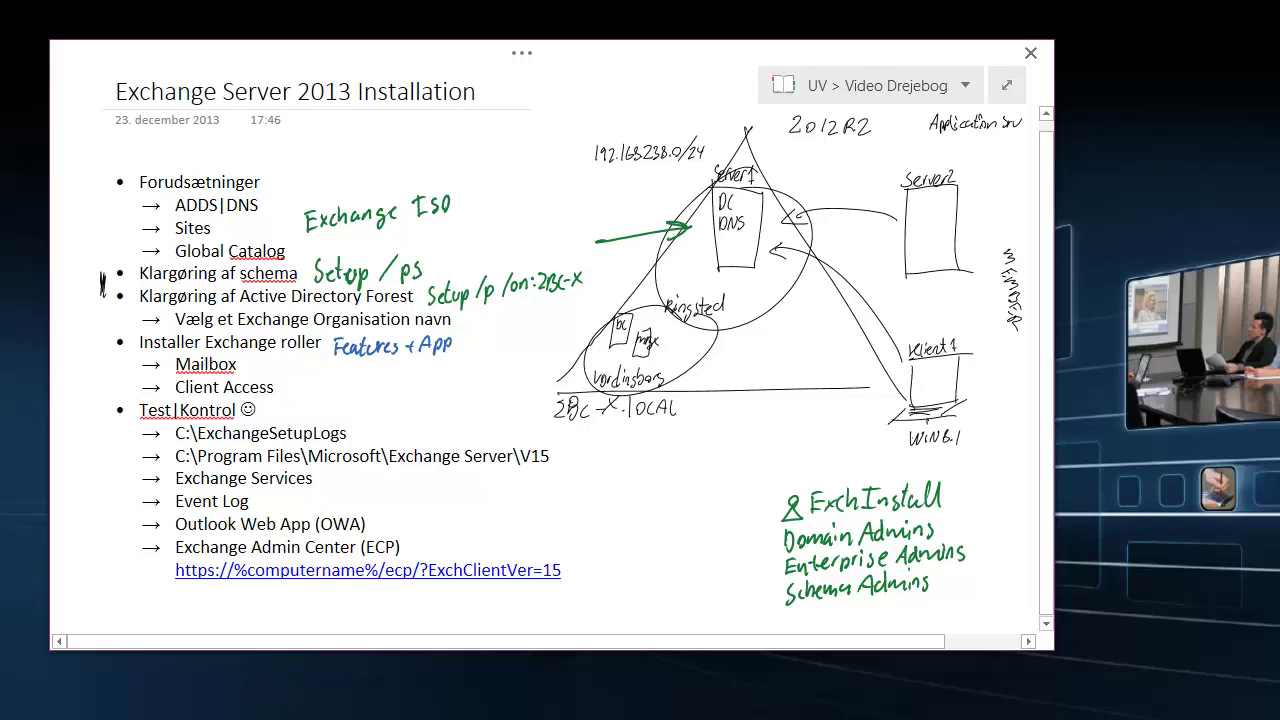
mouse_move(322, 370)
mouse_down()
mouse_move(314, 392)
mouse_move(364, 384)
mouse_up()
Draw an arrow from Klient1 toward Server2 and add a mark beside Server2.
drag(866, 302, 924, 238)
drag(924, 242, 926, 262)
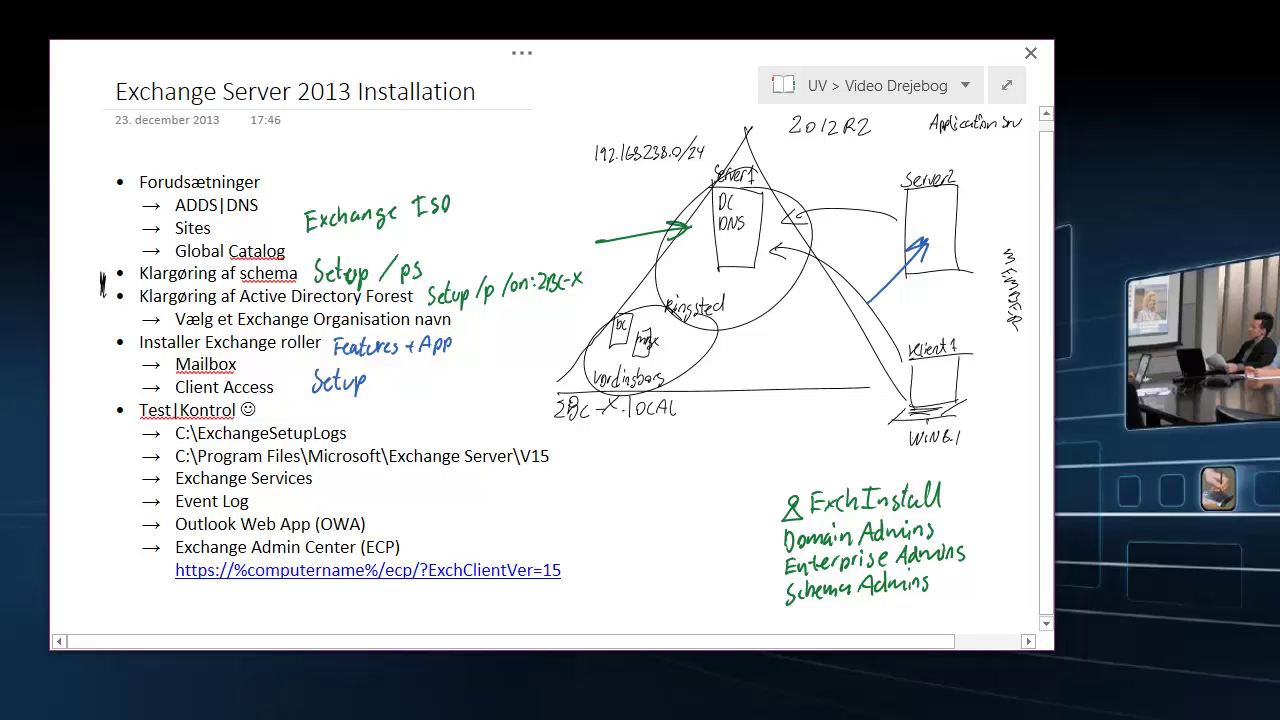
mouse_move(986, 190)
mouse_down()
mouse_move(966, 204)
mouse_move(970, 220)
mouse_move(992, 220)
mouse_up()
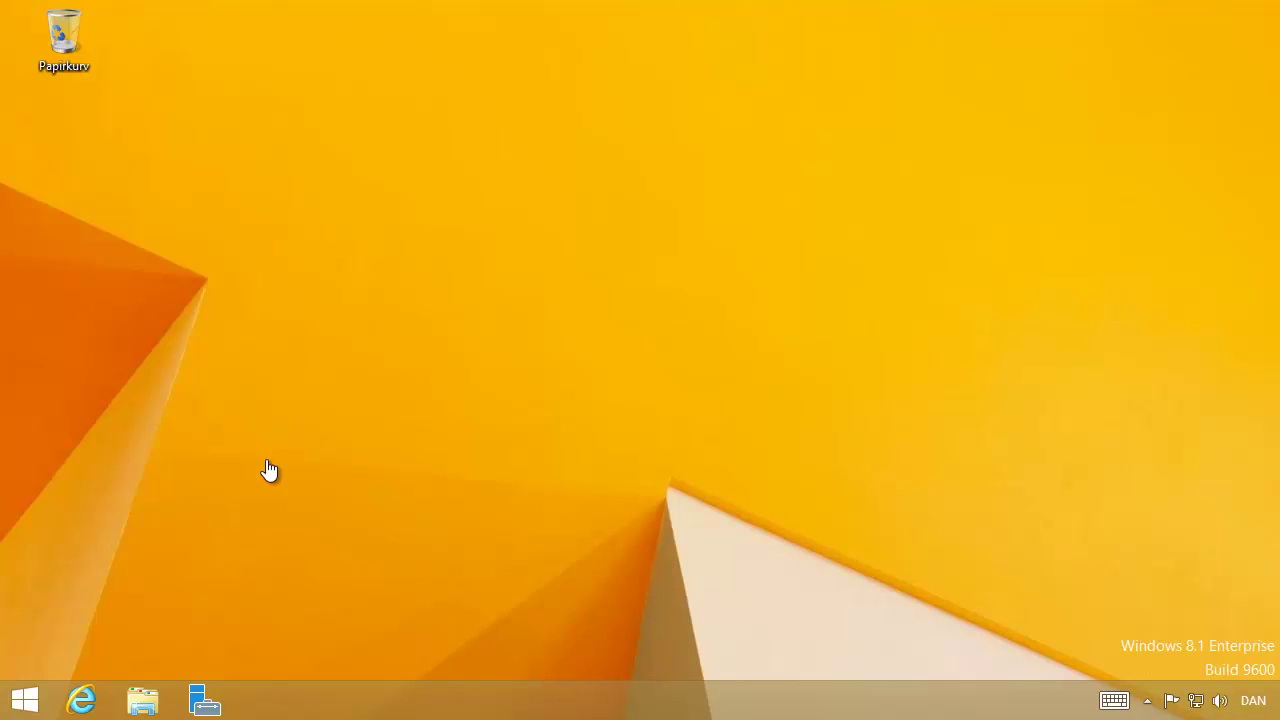
From the Start screen's Apps list, run Active Directory Sites and Services as administrator.
click(25, 702)
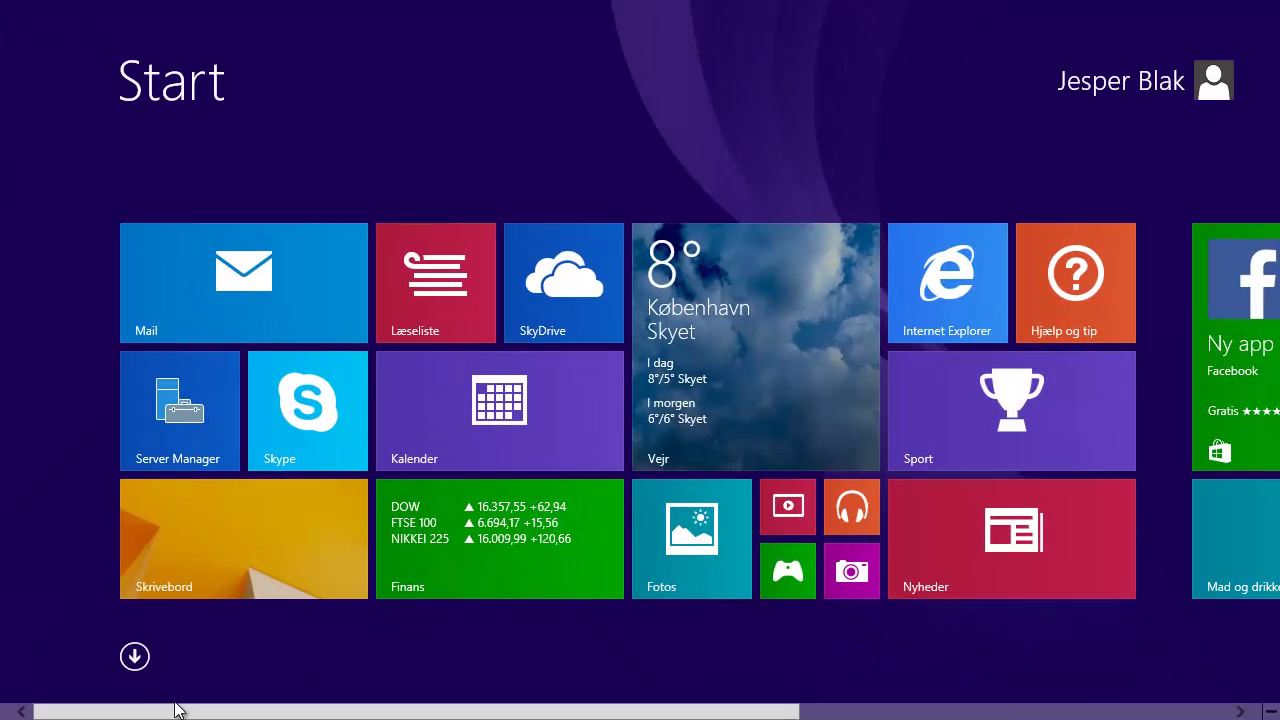
click(135, 656)
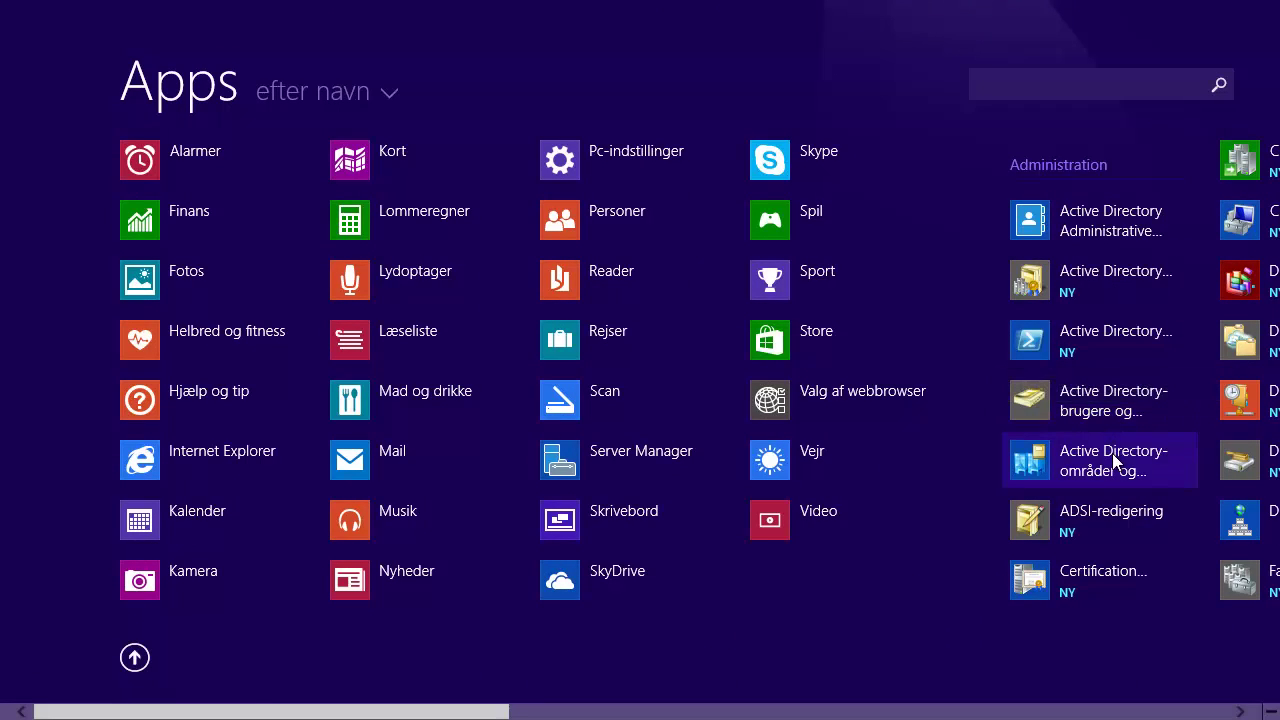
right_click(1085, 458)
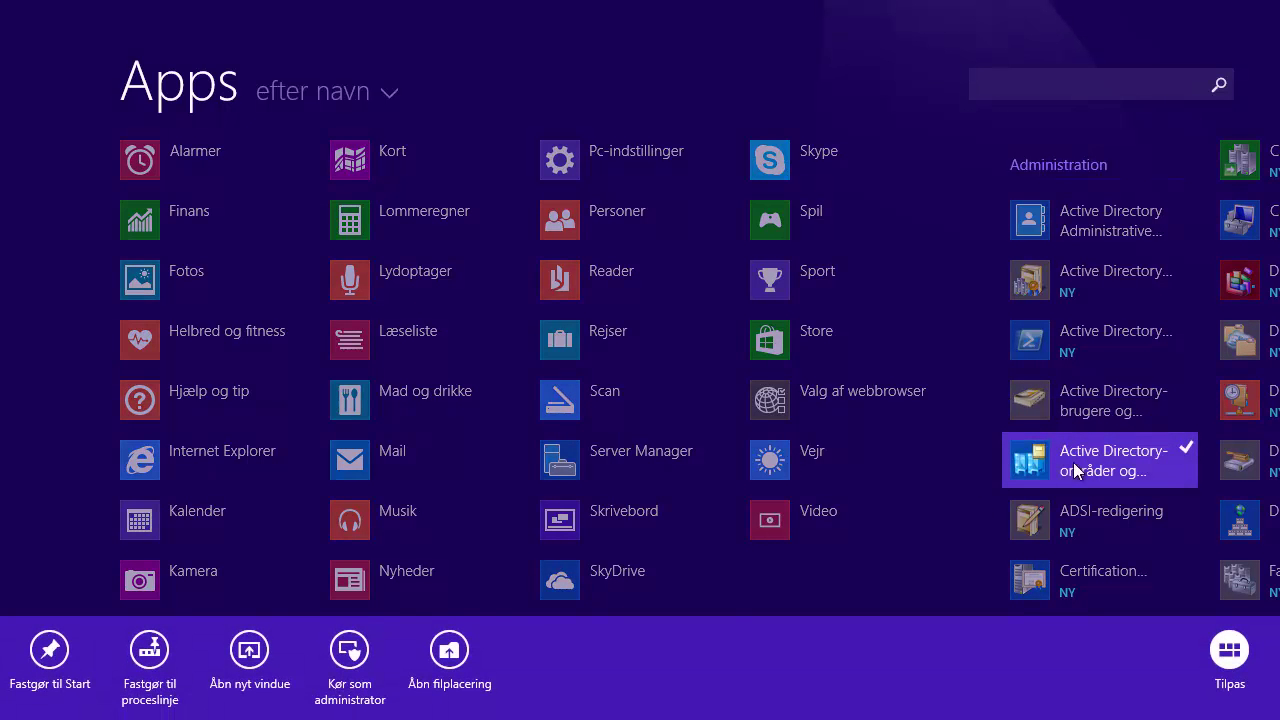
click(352, 652)
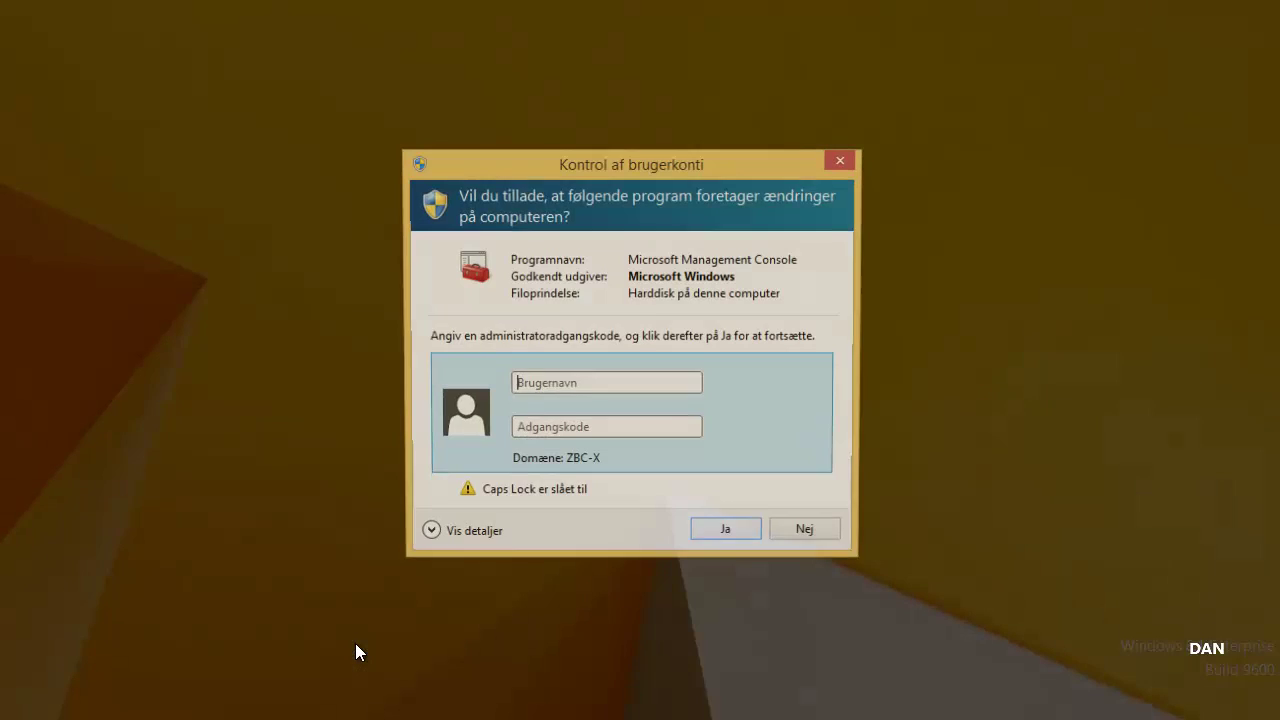
Enter the domain admin username and password to authorize the launch.
text(JBP)
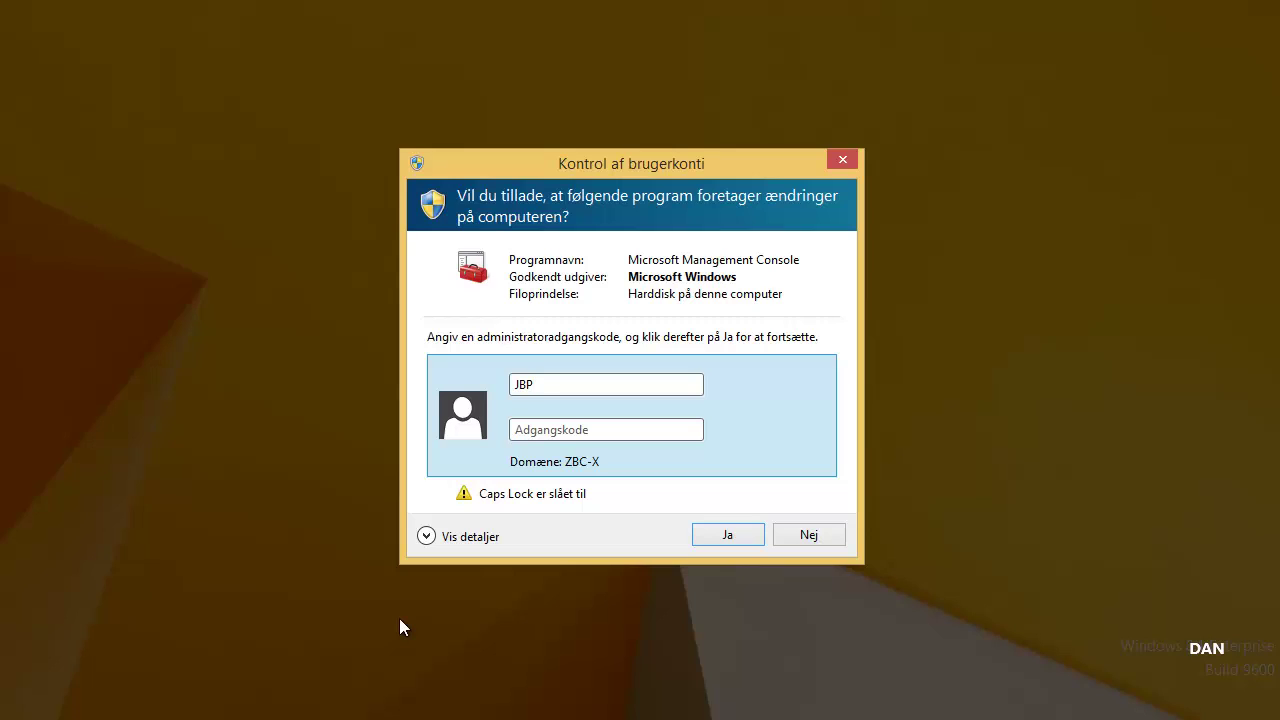
key(BackSpace)
key(BackSpace)
key(BackSpace)
key(Caps_Lock)
text(jbp)
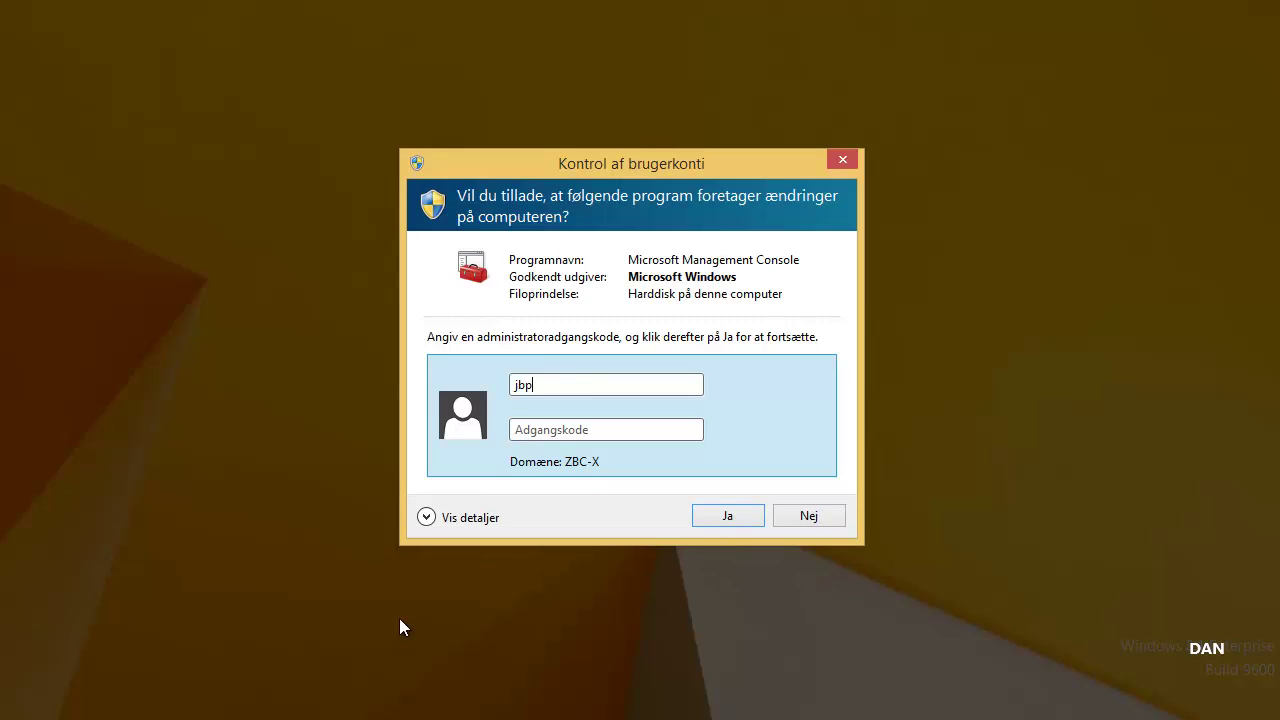
text(admin••••••••)
key(Return)
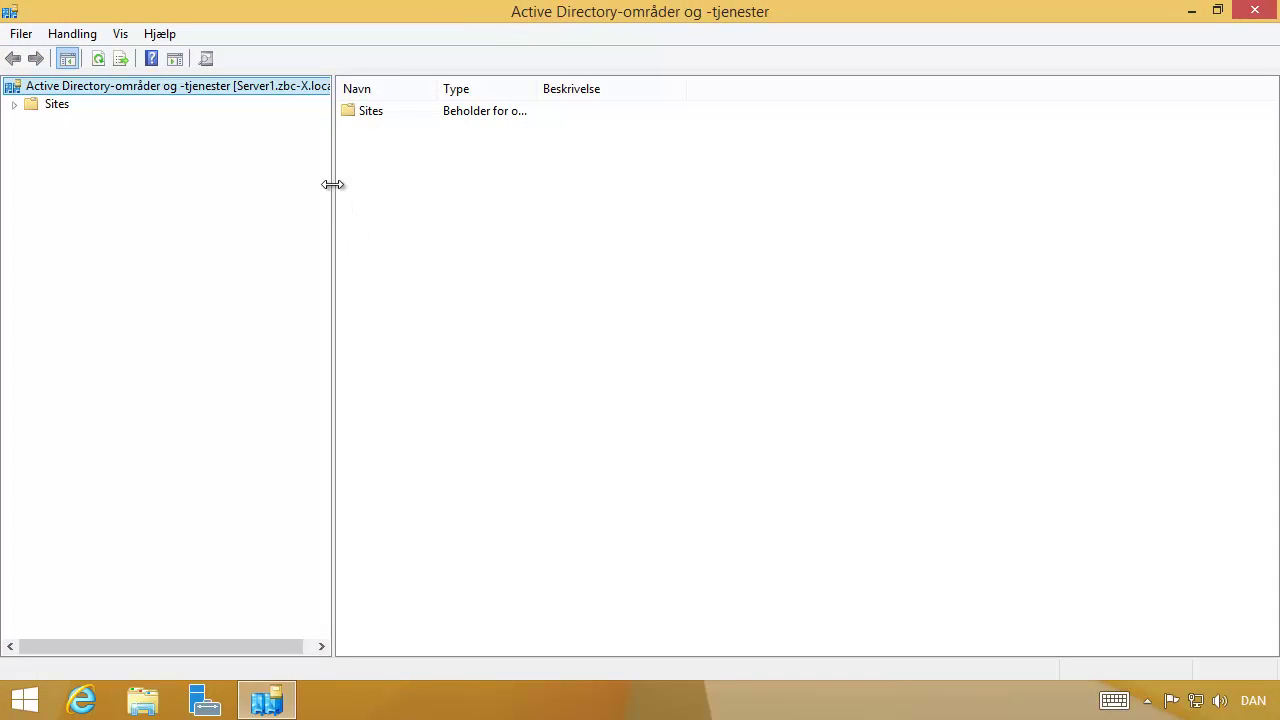
Expand the Sites tree, including Default-First-Site and the IP inter-site transport.
drag(333, 184, 247, 178)
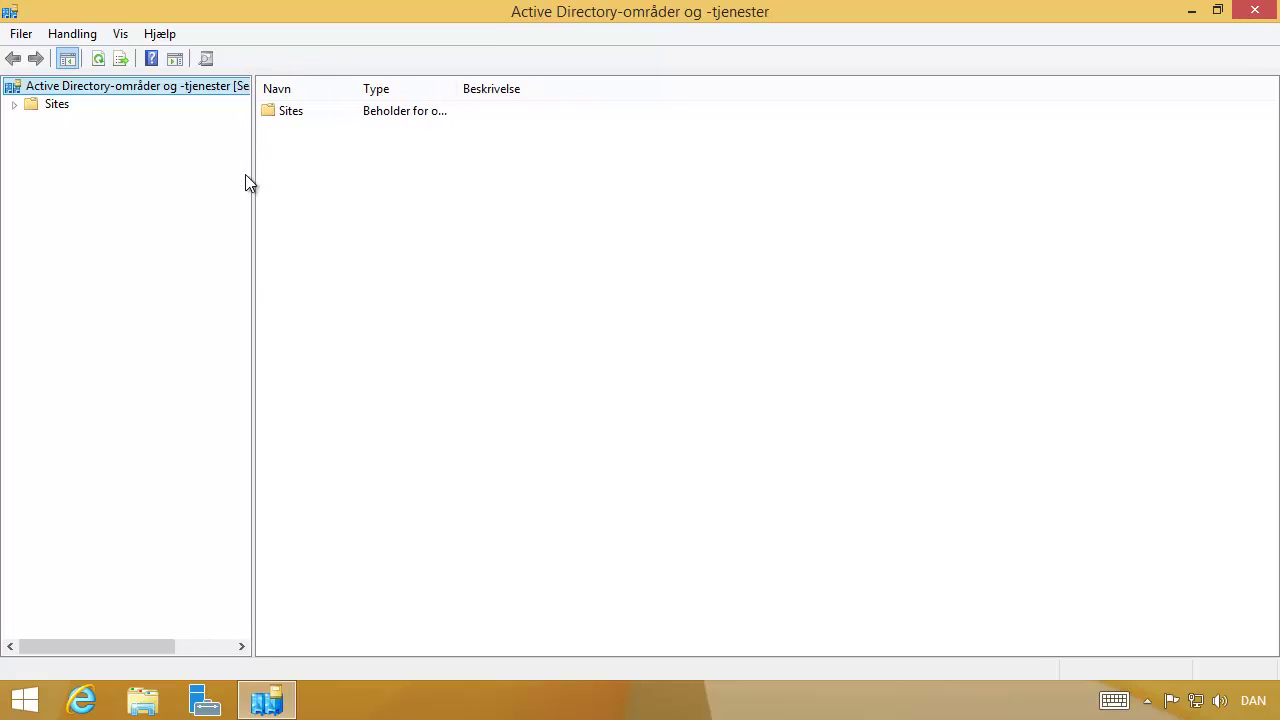
click(15, 105)
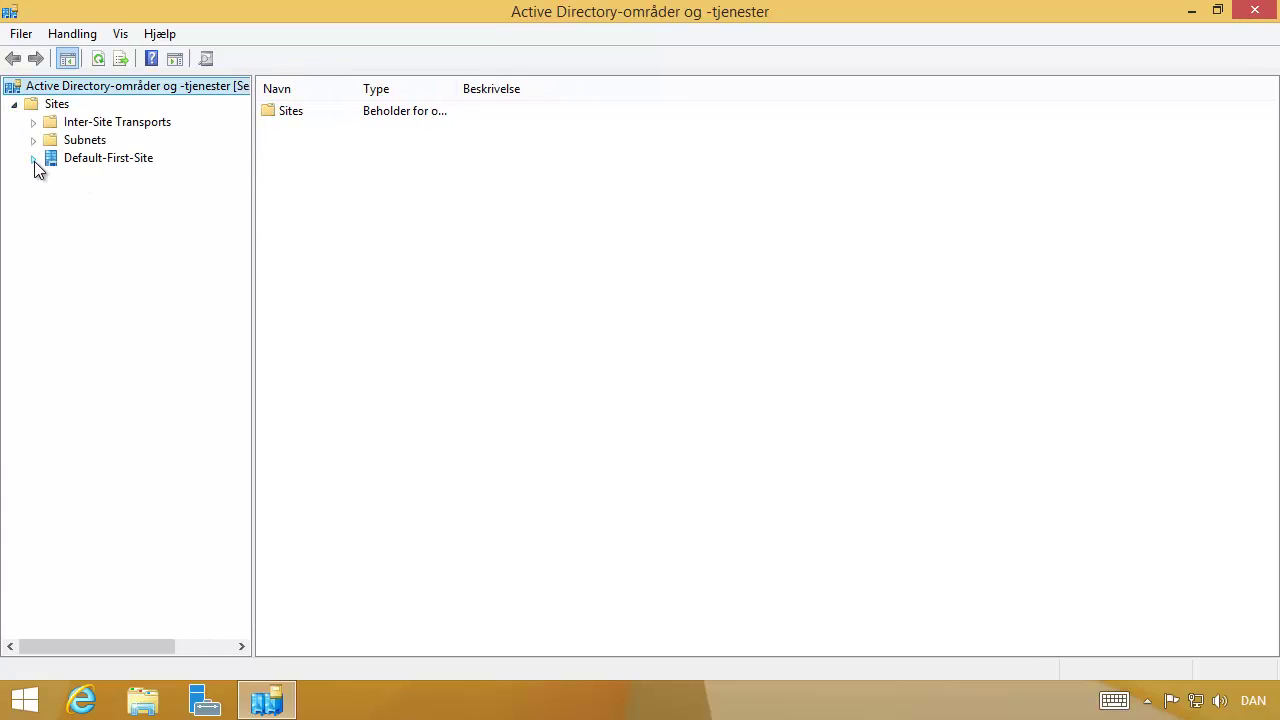
click(34, 160)
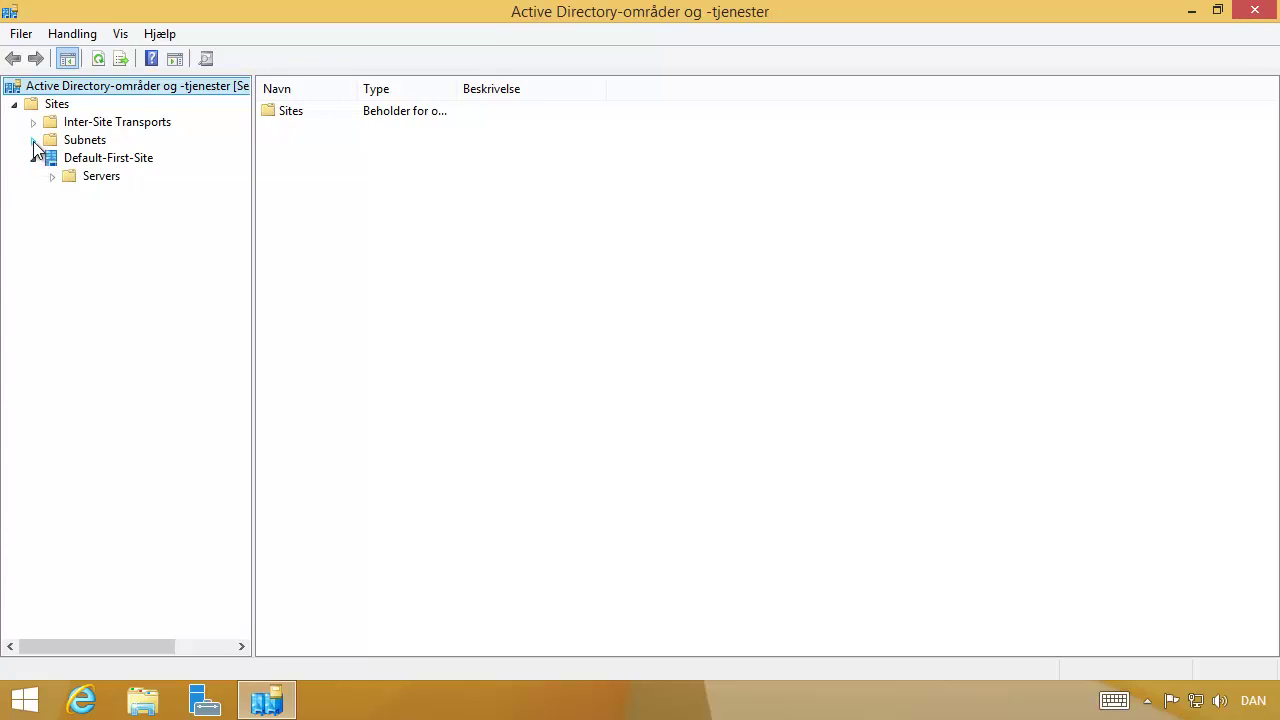
click(33, 122)
click(70, 140)
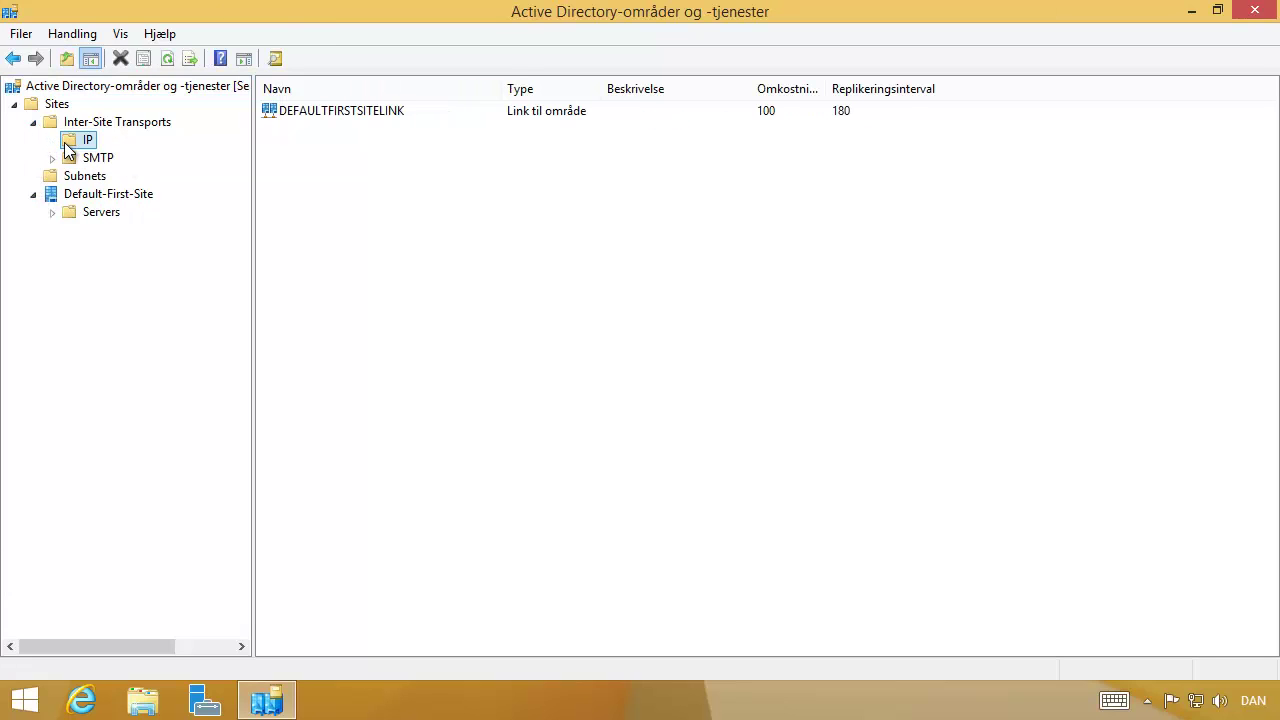
Rename Default-First-Site to Ringsted and expand its Servers to show SERVER1.
click(100, 196)
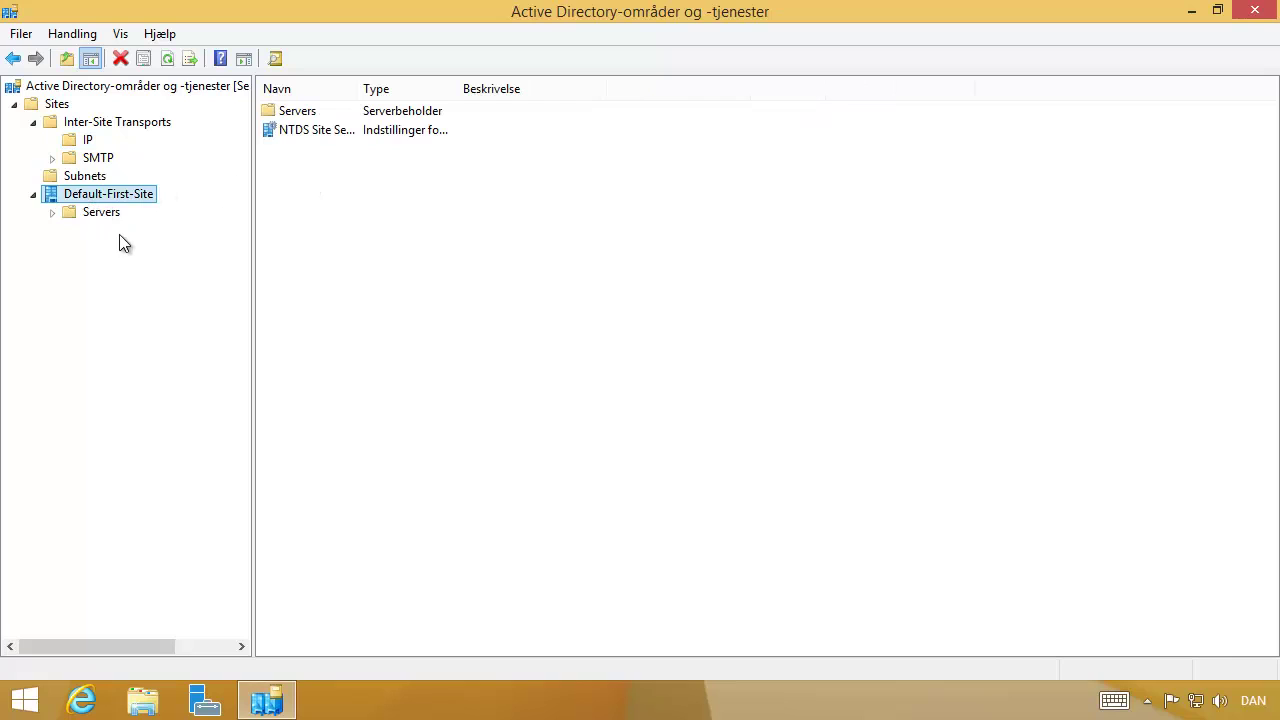
key(F2)
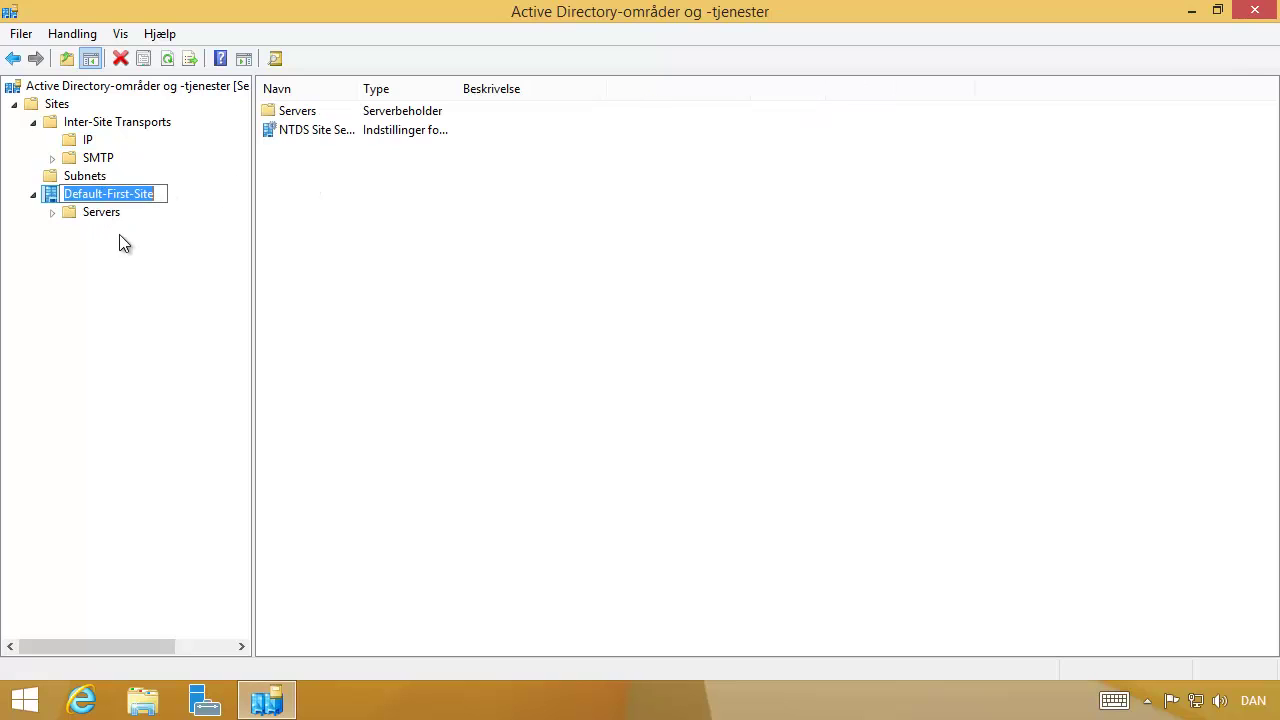
text(Ringsted)
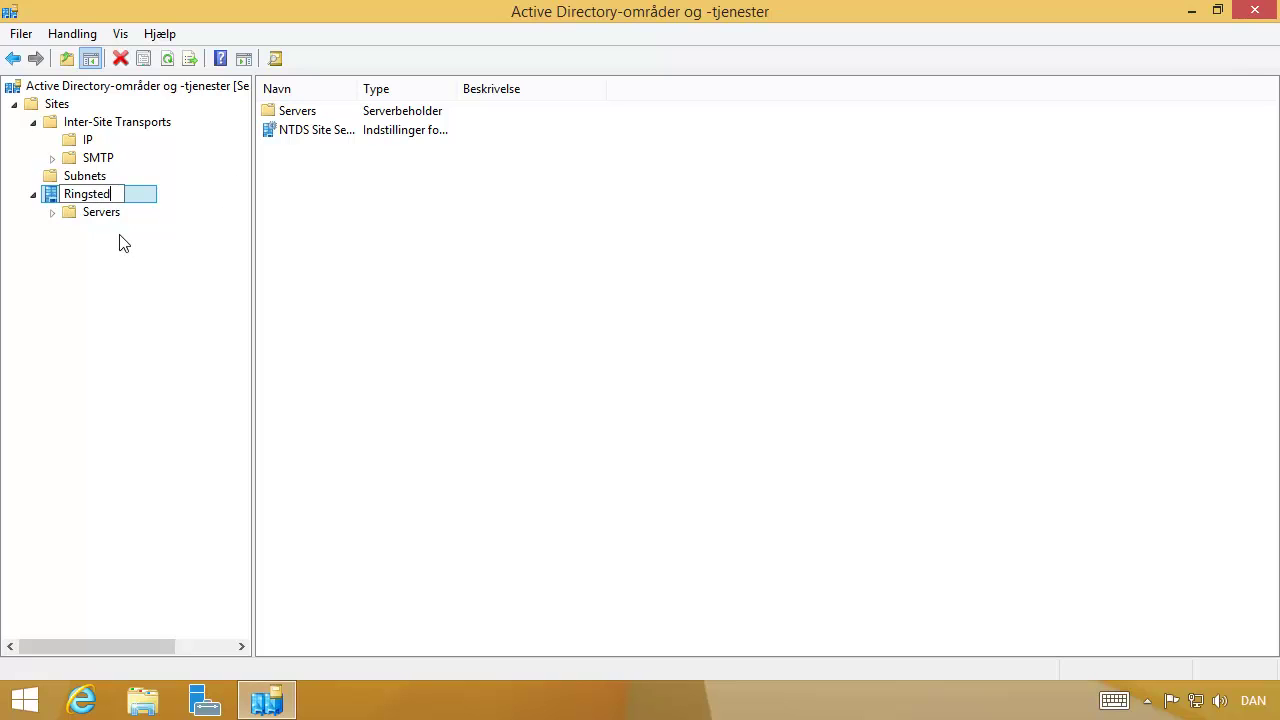
key(Return)
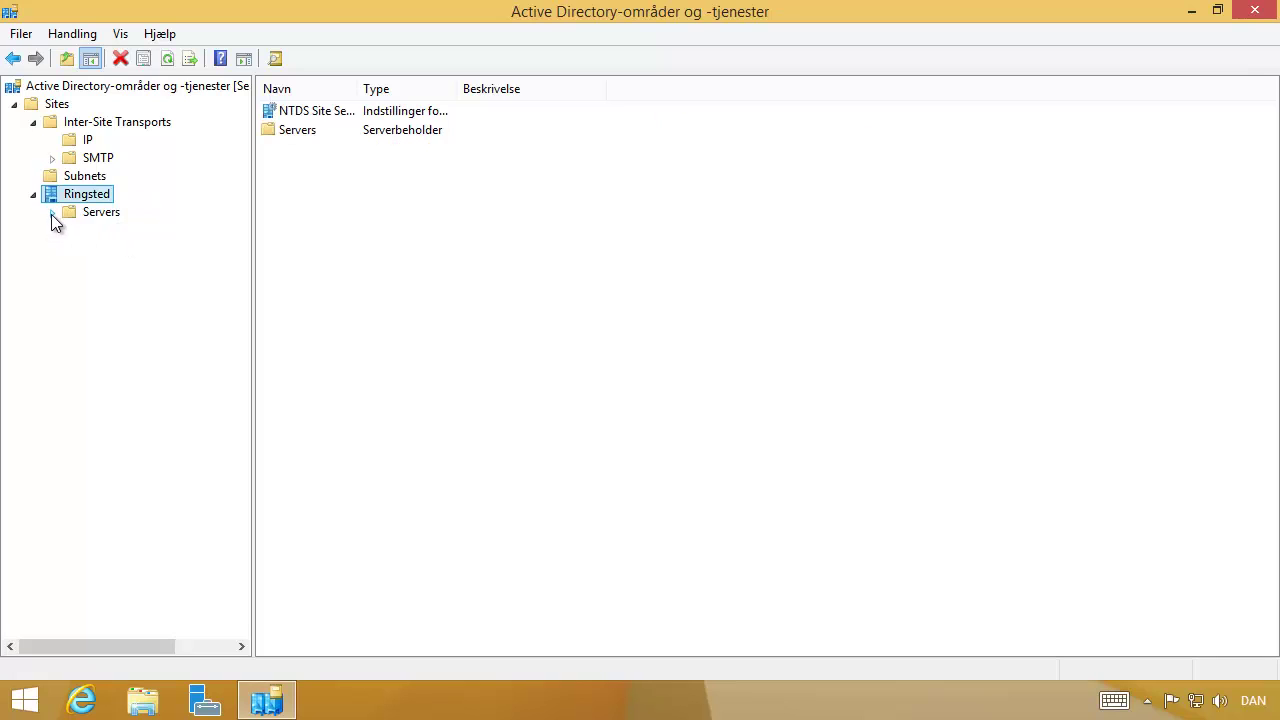
click(52, 212)
click(73, 230)
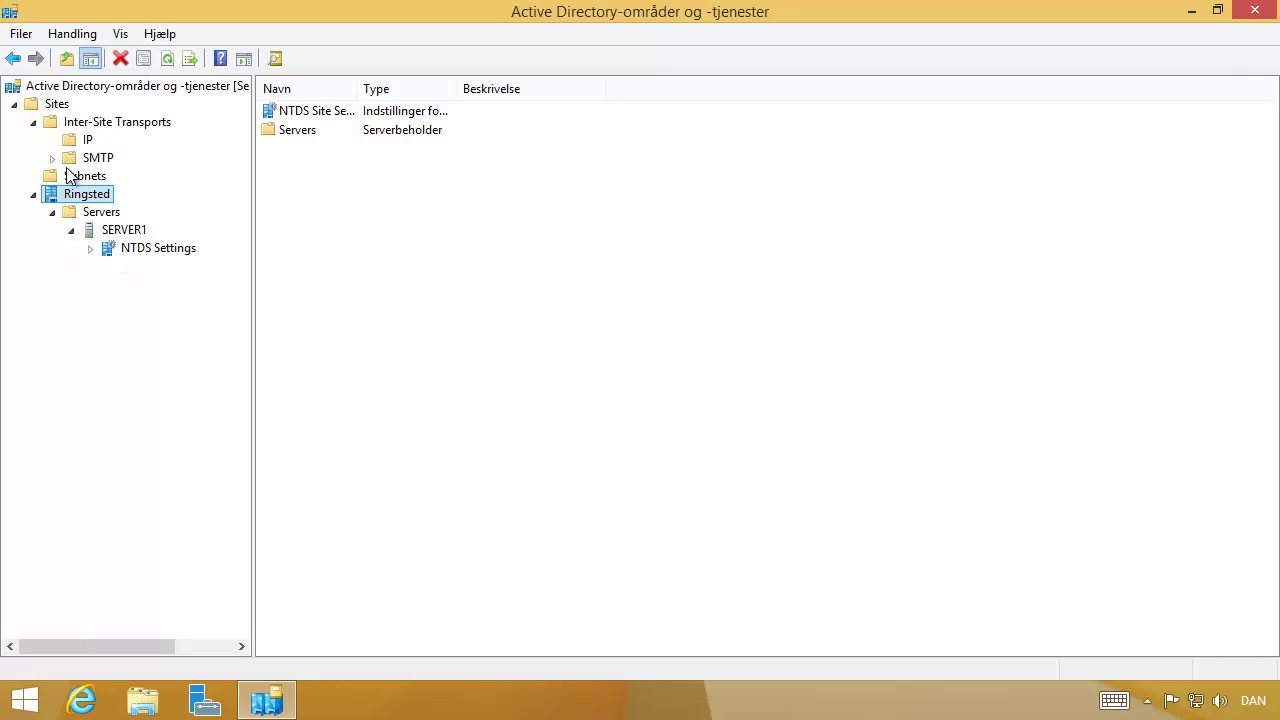
Add a site named Vordingborg linked through DEFAULTFIRSTSITELINK.
right_click(52, 108)
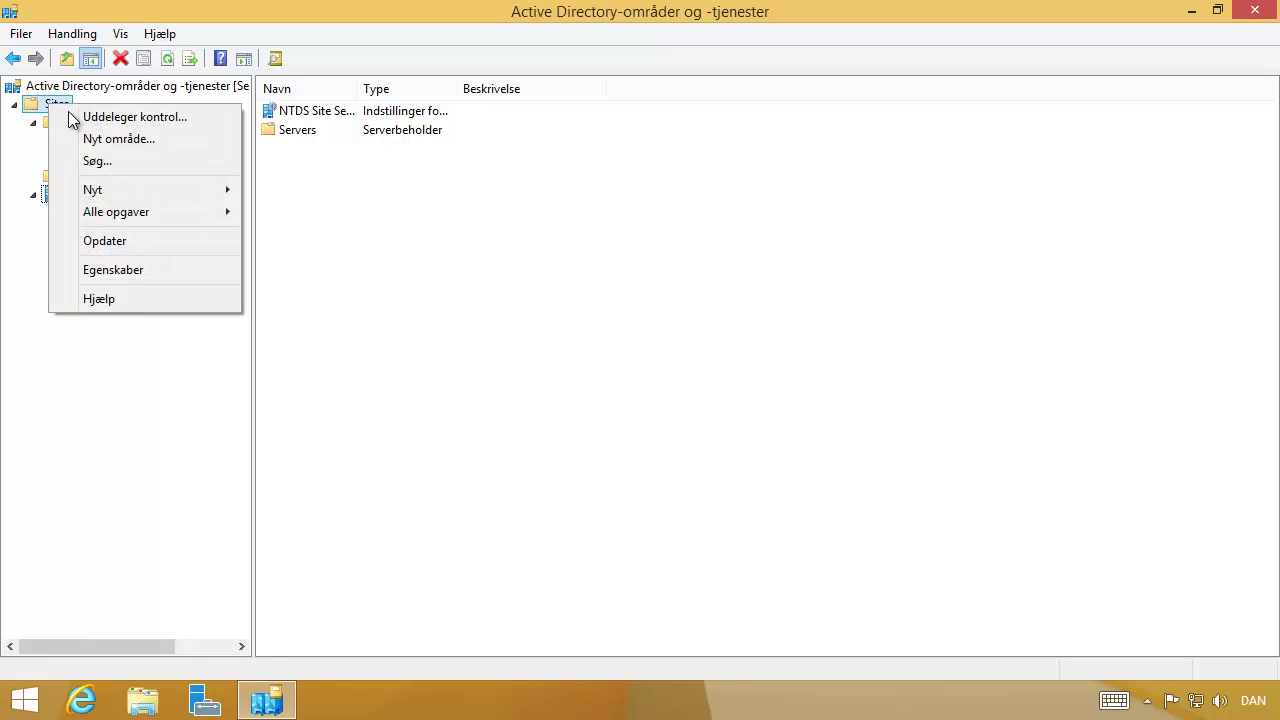
click(102, 139)
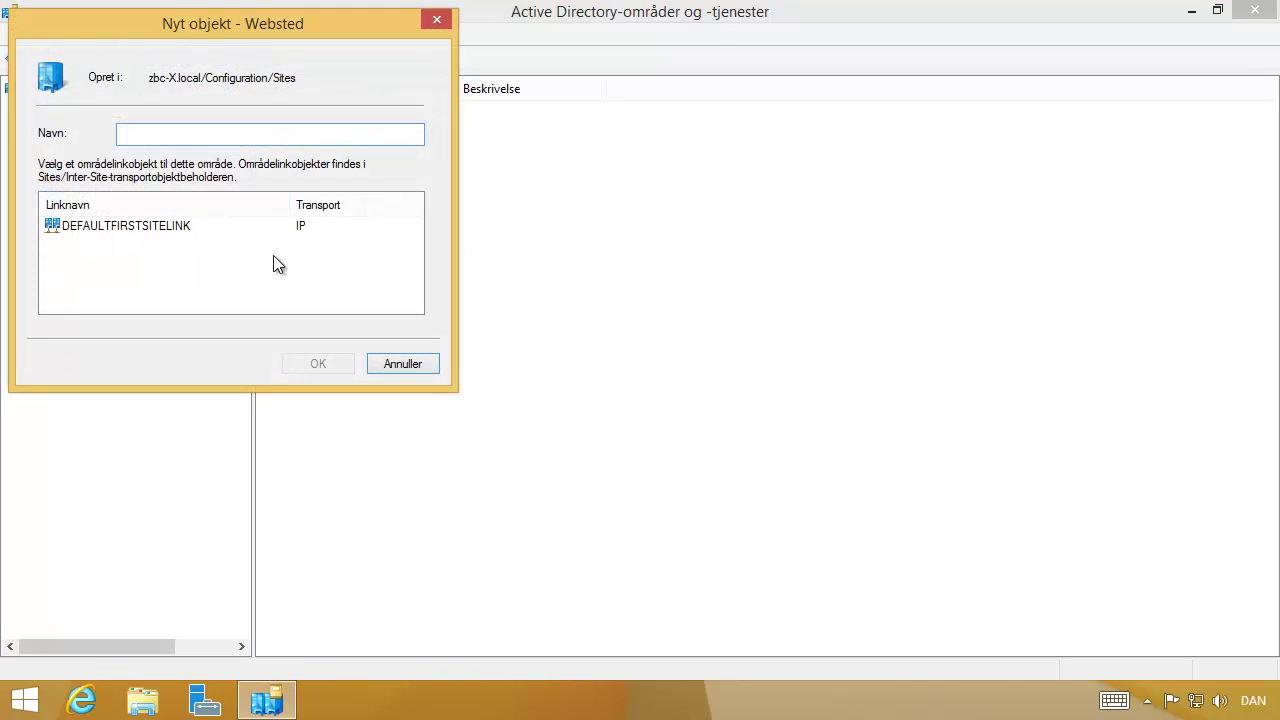
text(Vordingborg)
click(175, 230)
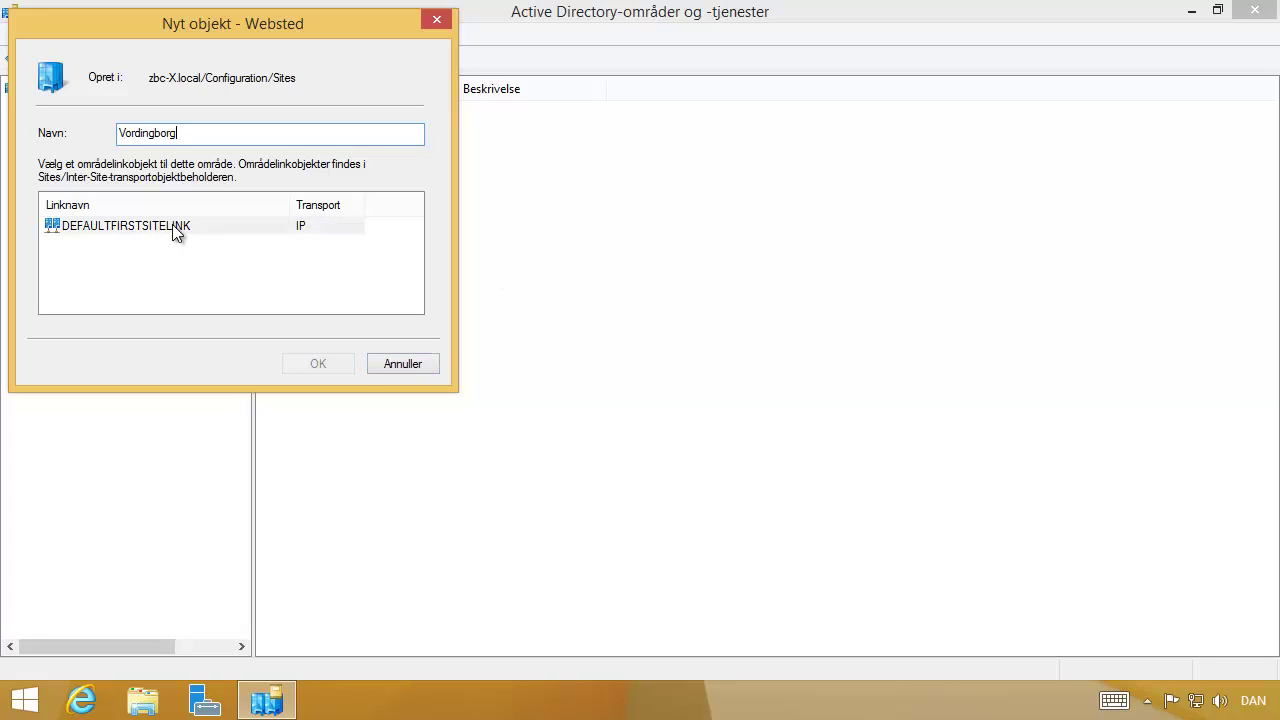
click(315, 363)
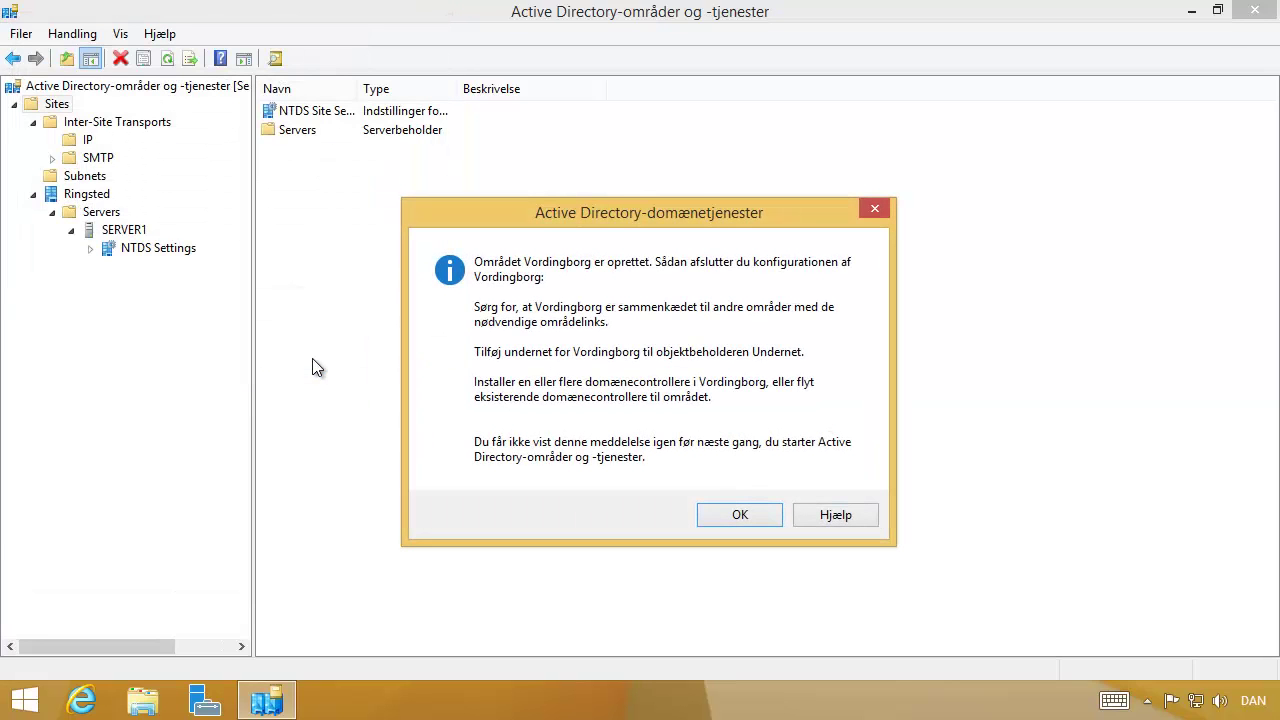
click(762, 519)
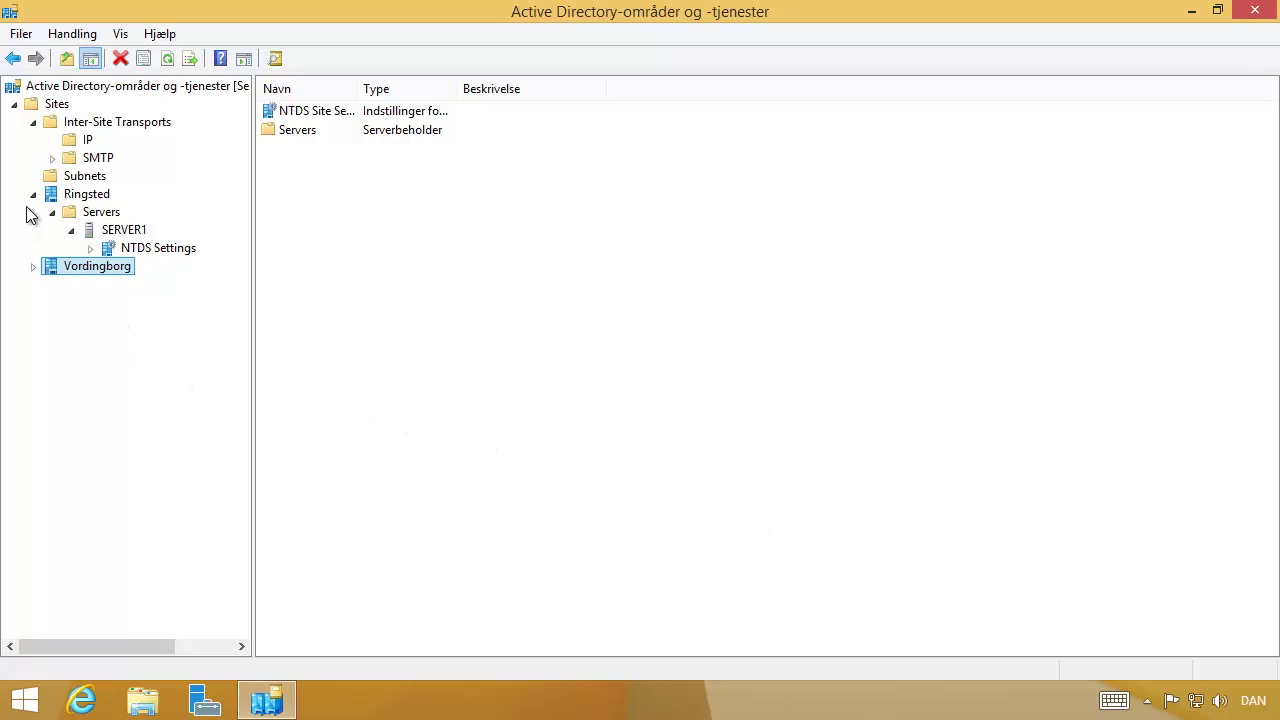
Create subnet 192.168.238.0/24 assigned to the Ringsted site.
click(80, 178)
right_click(78, 178)
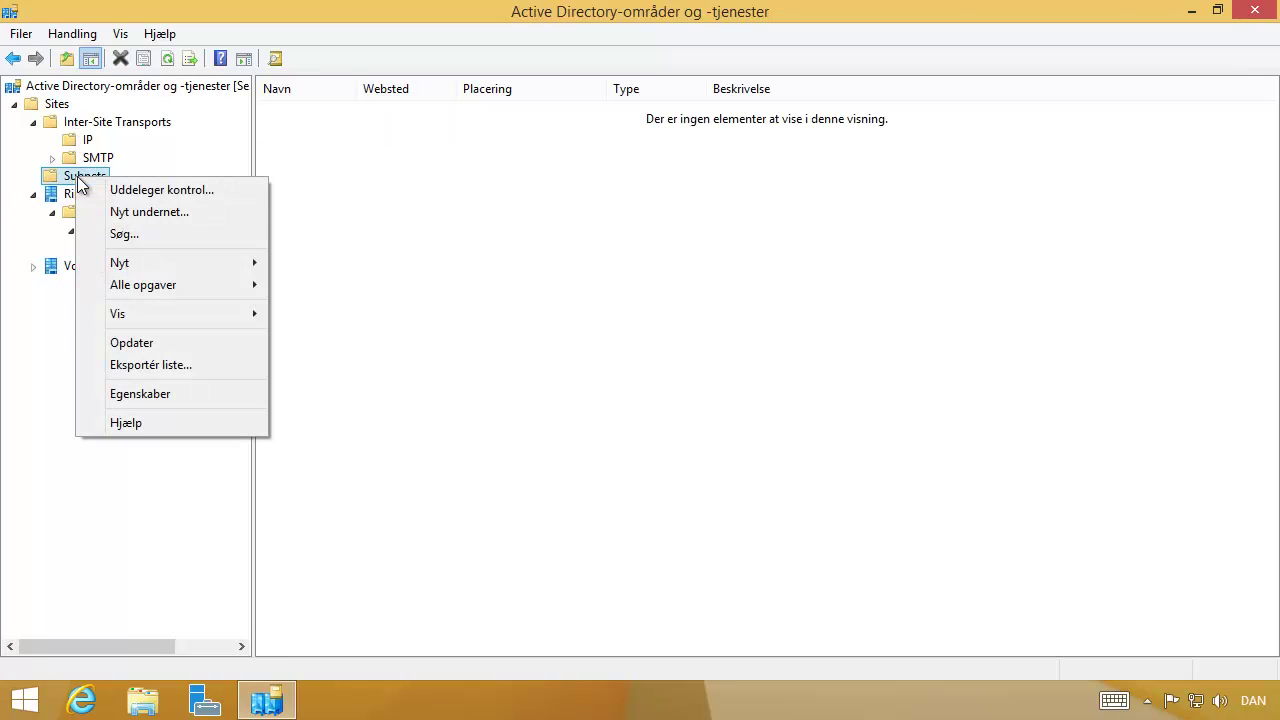
click(160, 213)
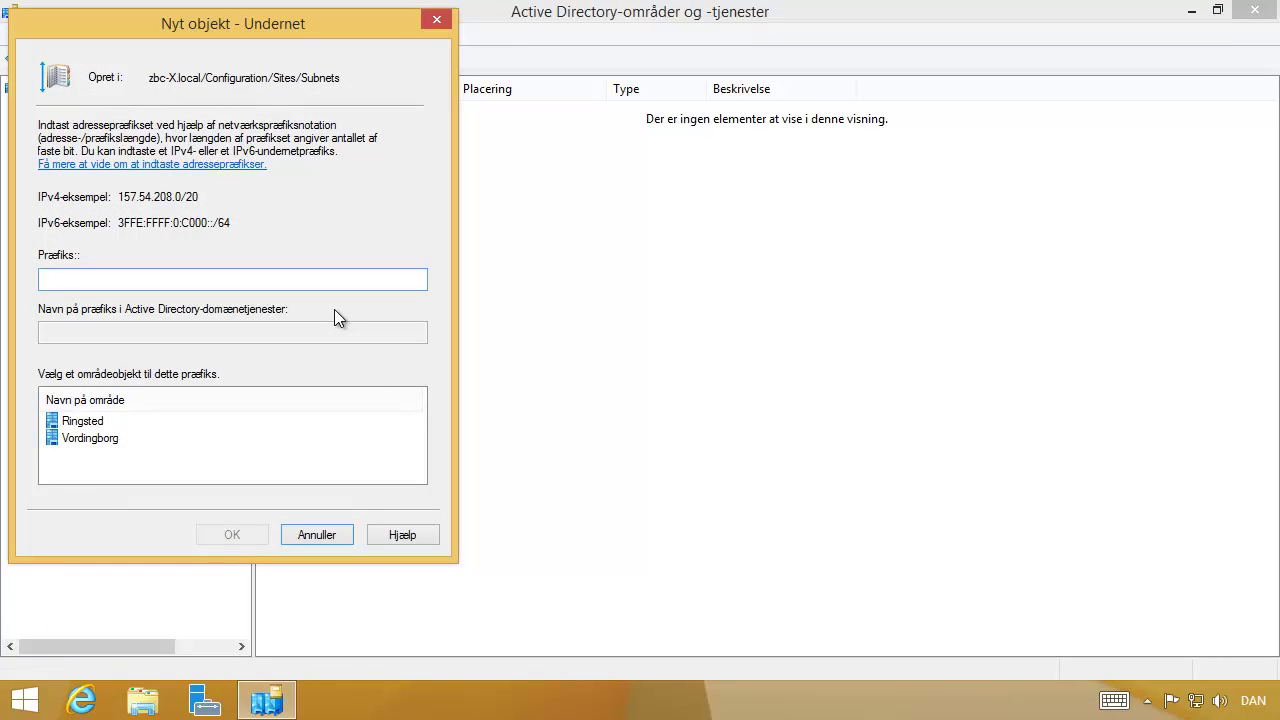
text(192.168.238.0/24)
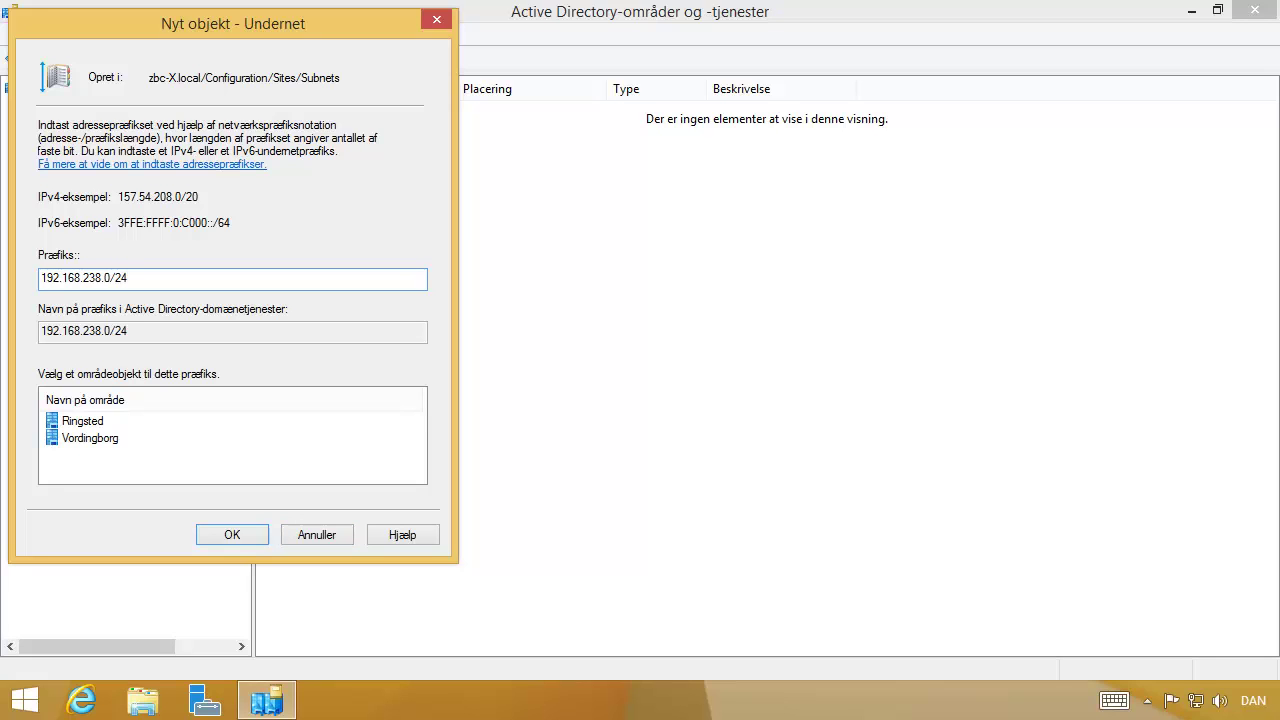
click(88, 421)
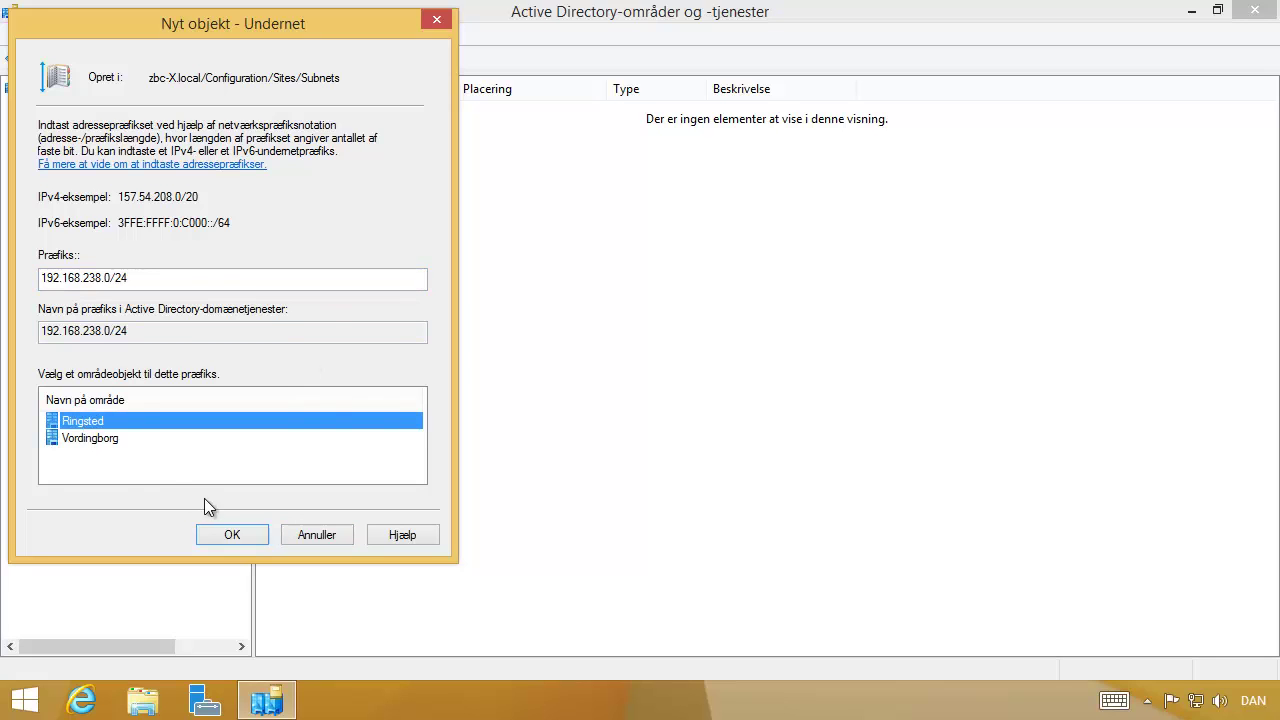
click(232, 545)
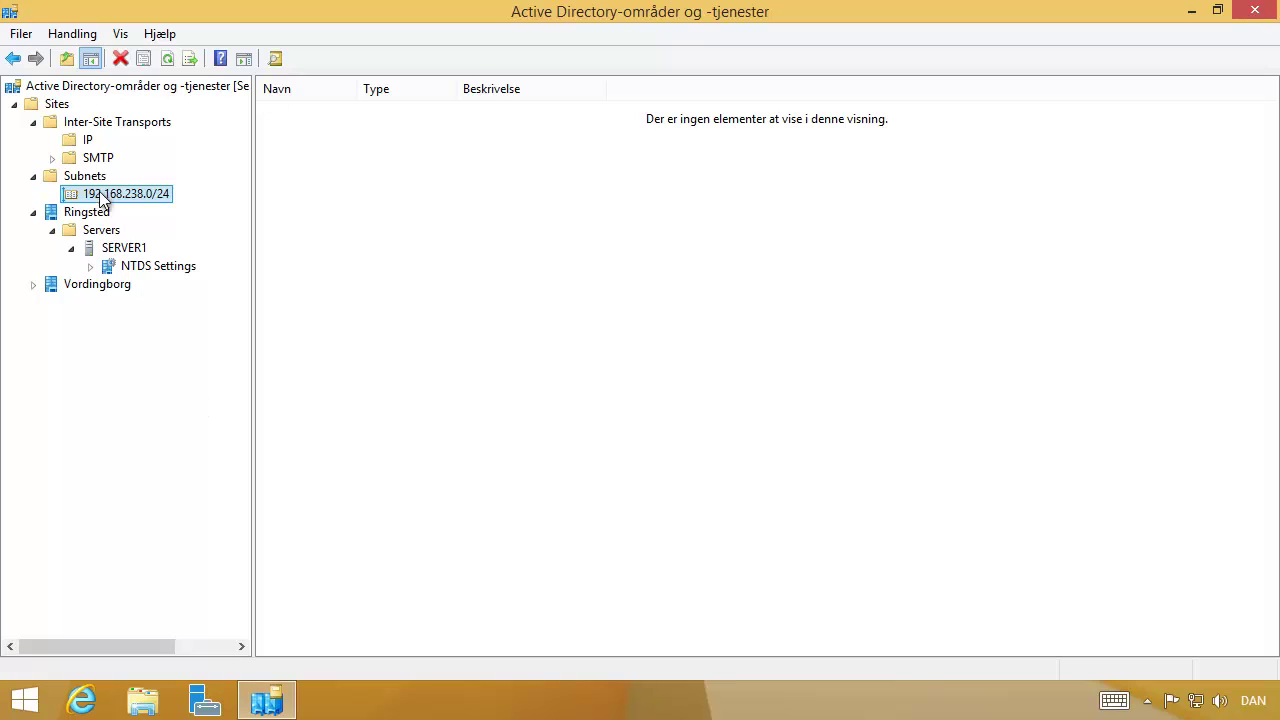
Create subnet 10.0.0.0/24 assigned to Vordingborg, then display the IP site links.
right_click(90, 182)
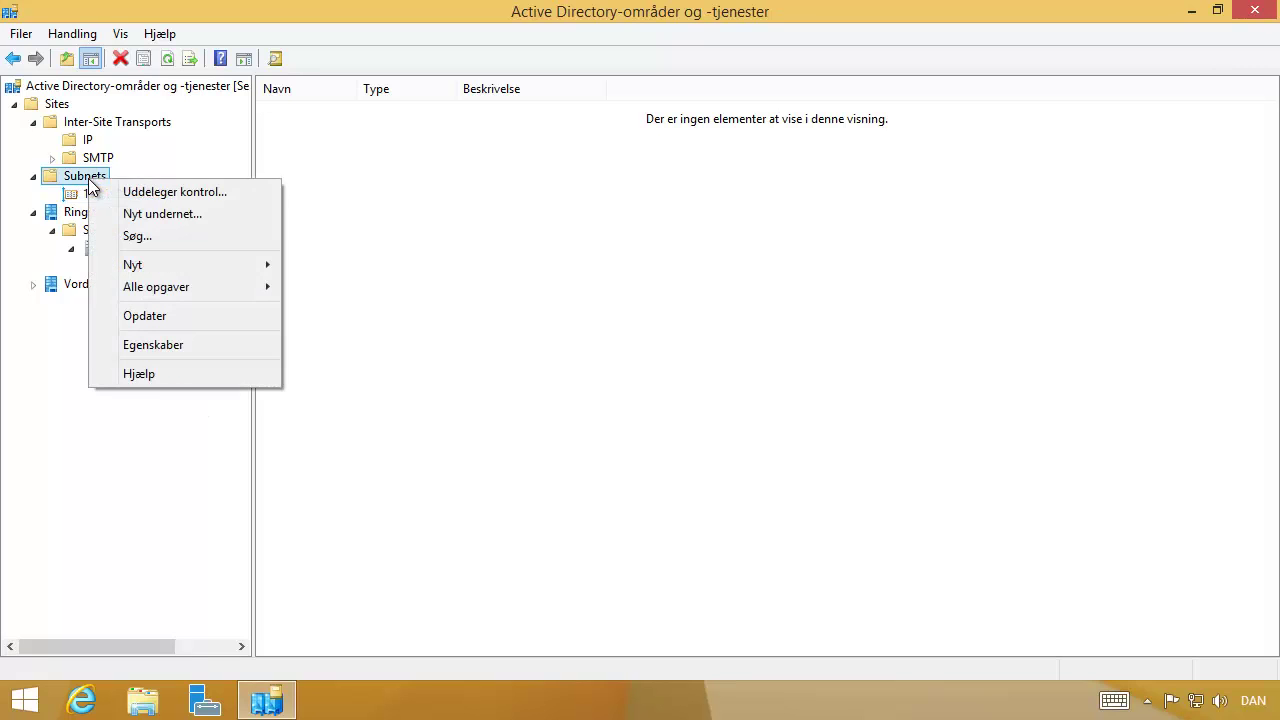
click(180, 211)
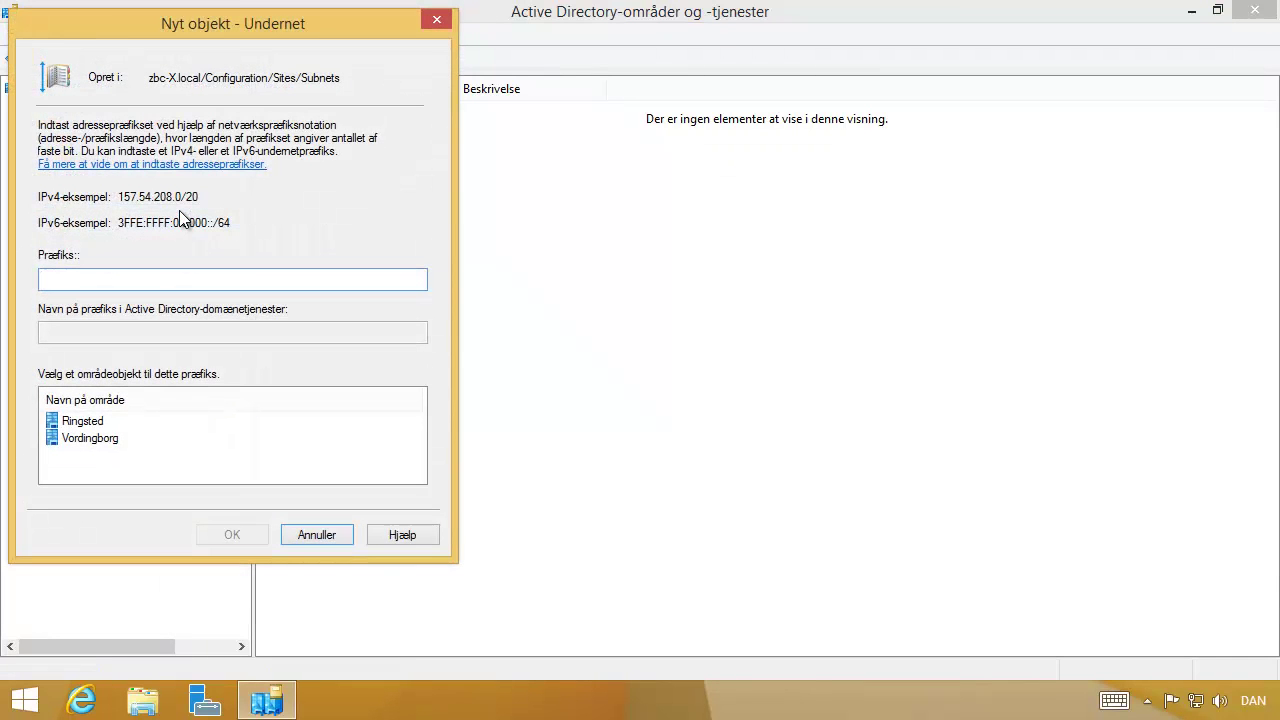
text(10.0.0.0/24)
click(90, 438)
click(237, 533)
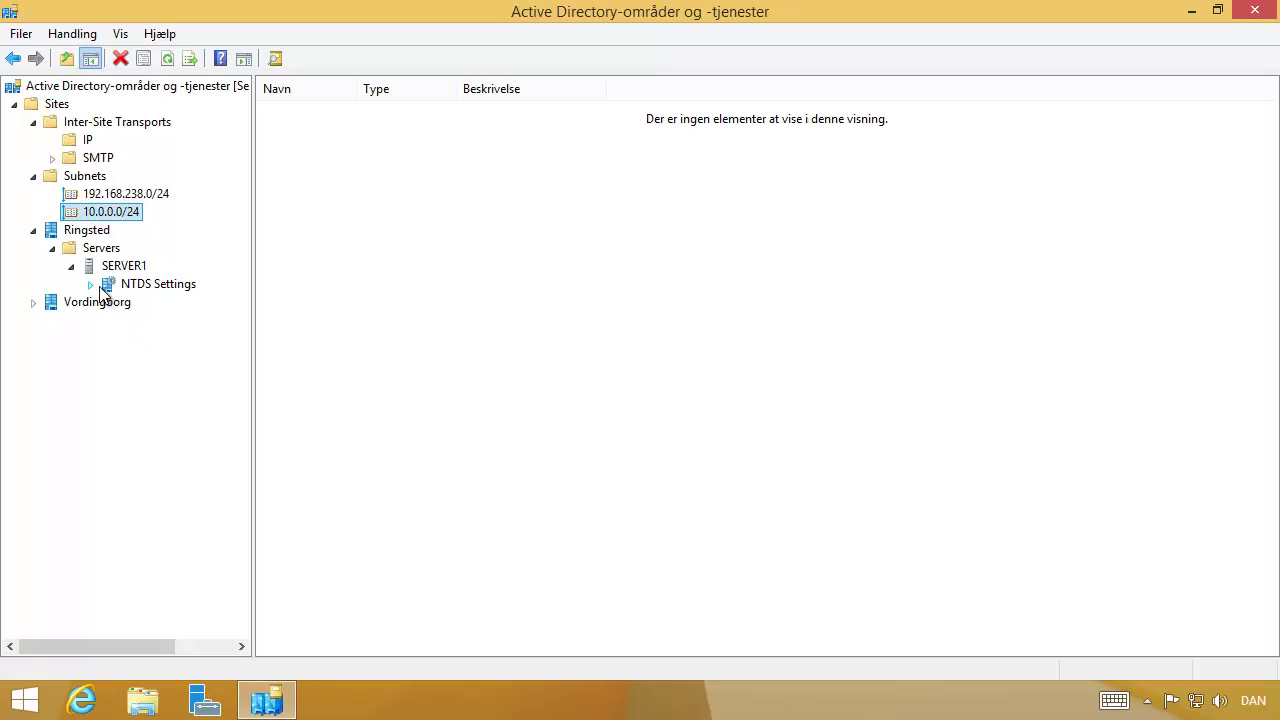
click(80, 140)
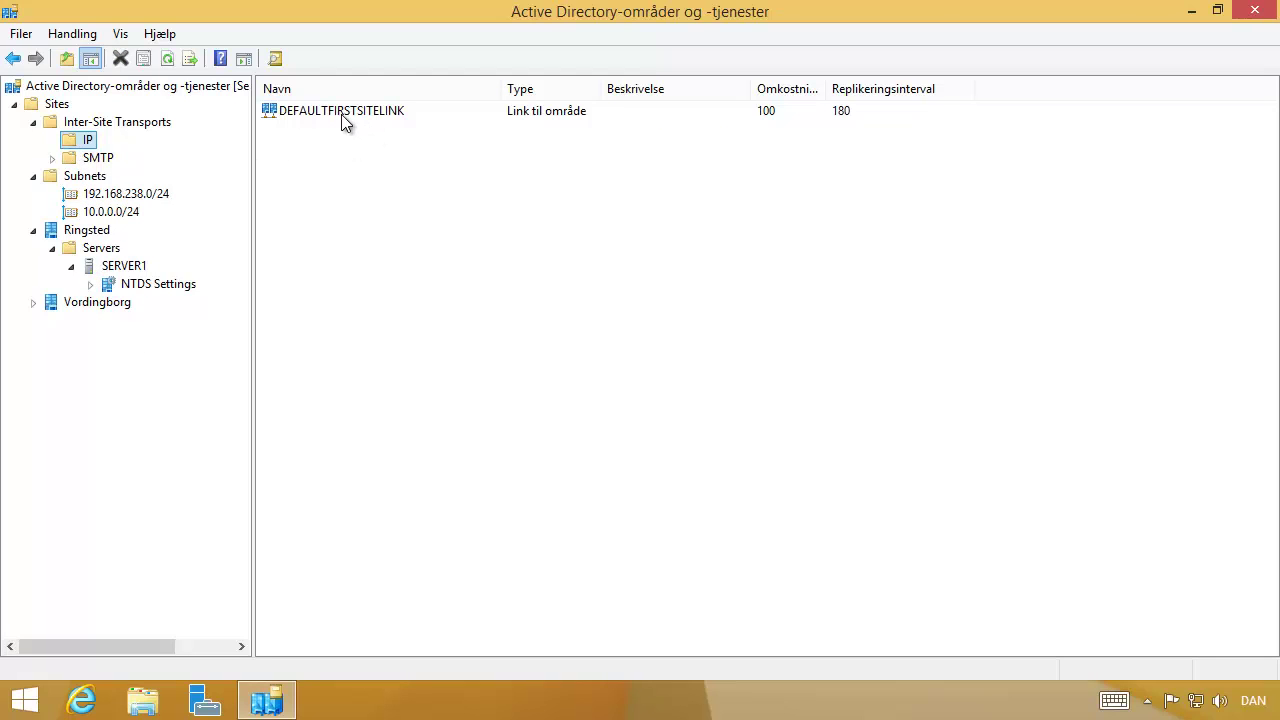
Review DEFAULTFIRSTSITELINK's properties and replication schedule without making changes.
double_click(339, 113)
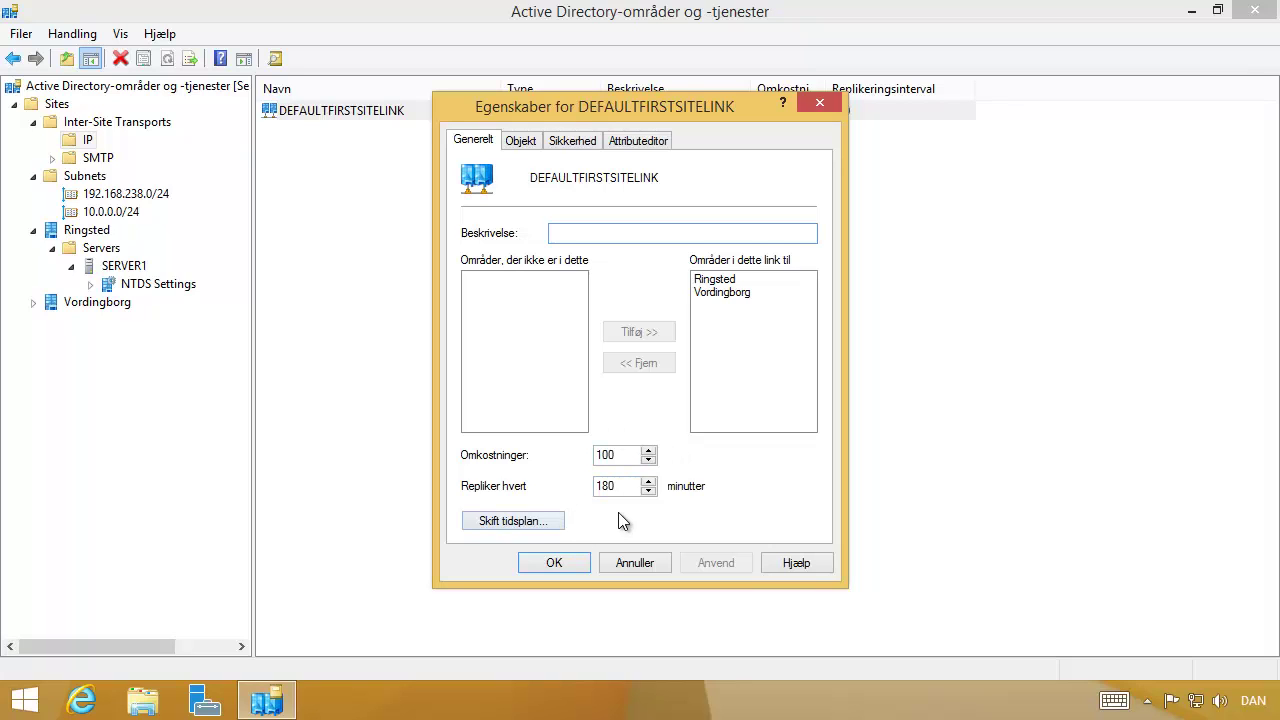
click(549, 524)
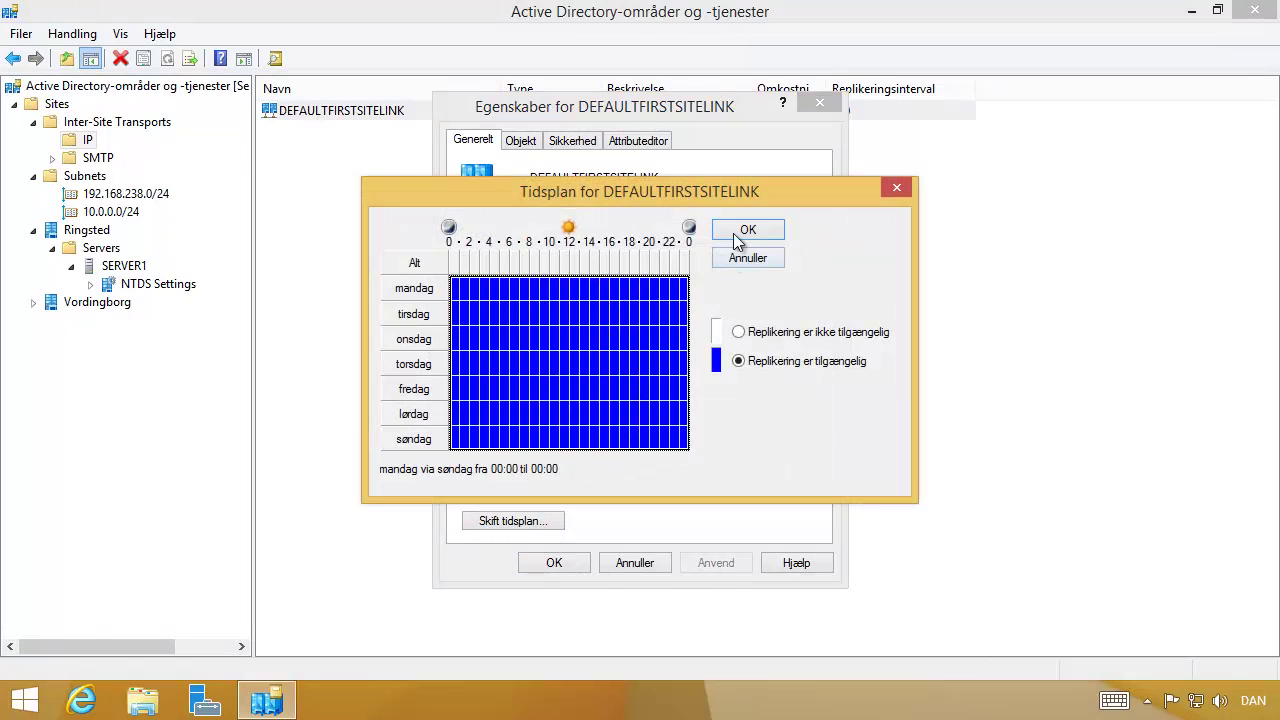
click(737, 235)
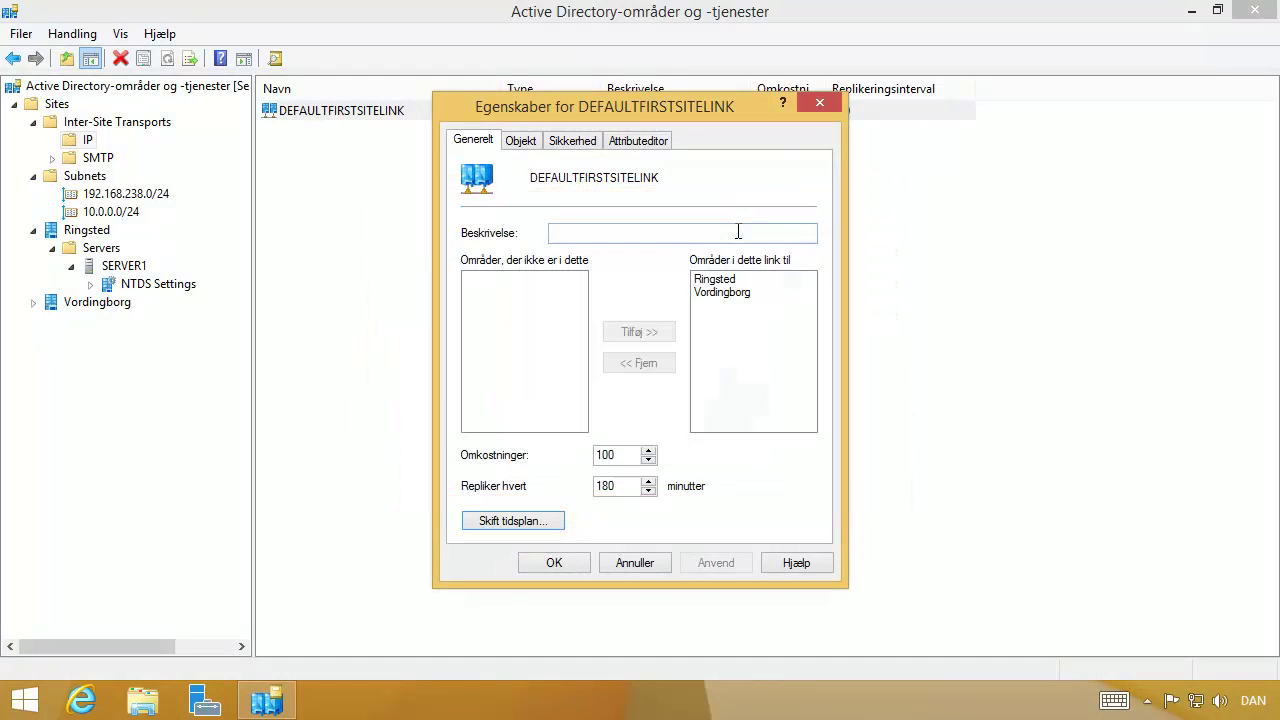
click(564, 565)
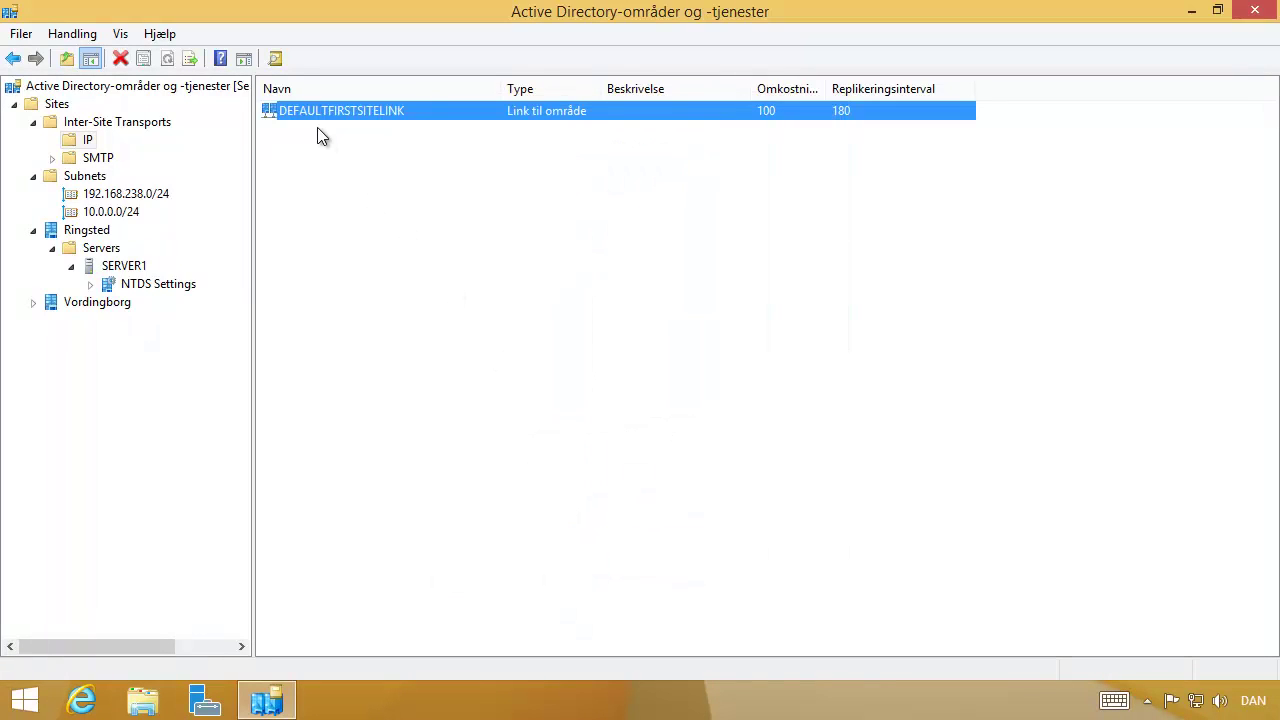
Rename the site link DEFAULTFIRSTSITELINK to Ringsted-Vordingborg.
key(F2)
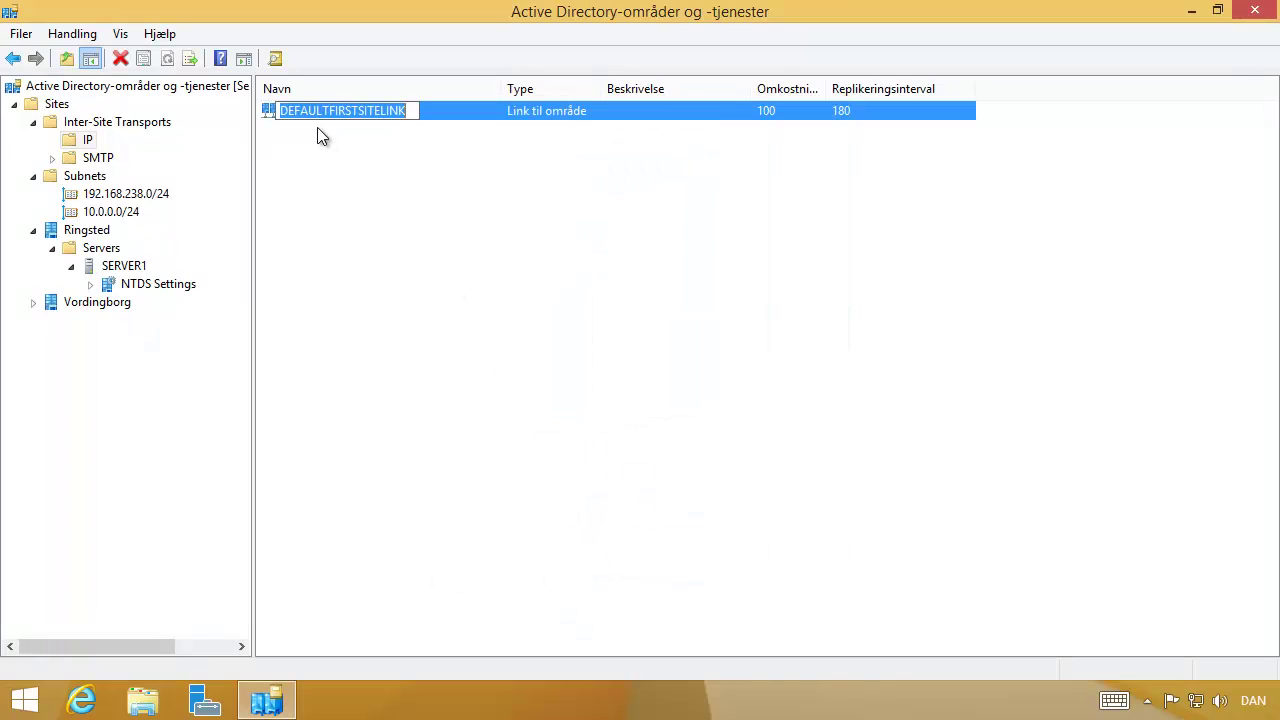
text(Ringste)
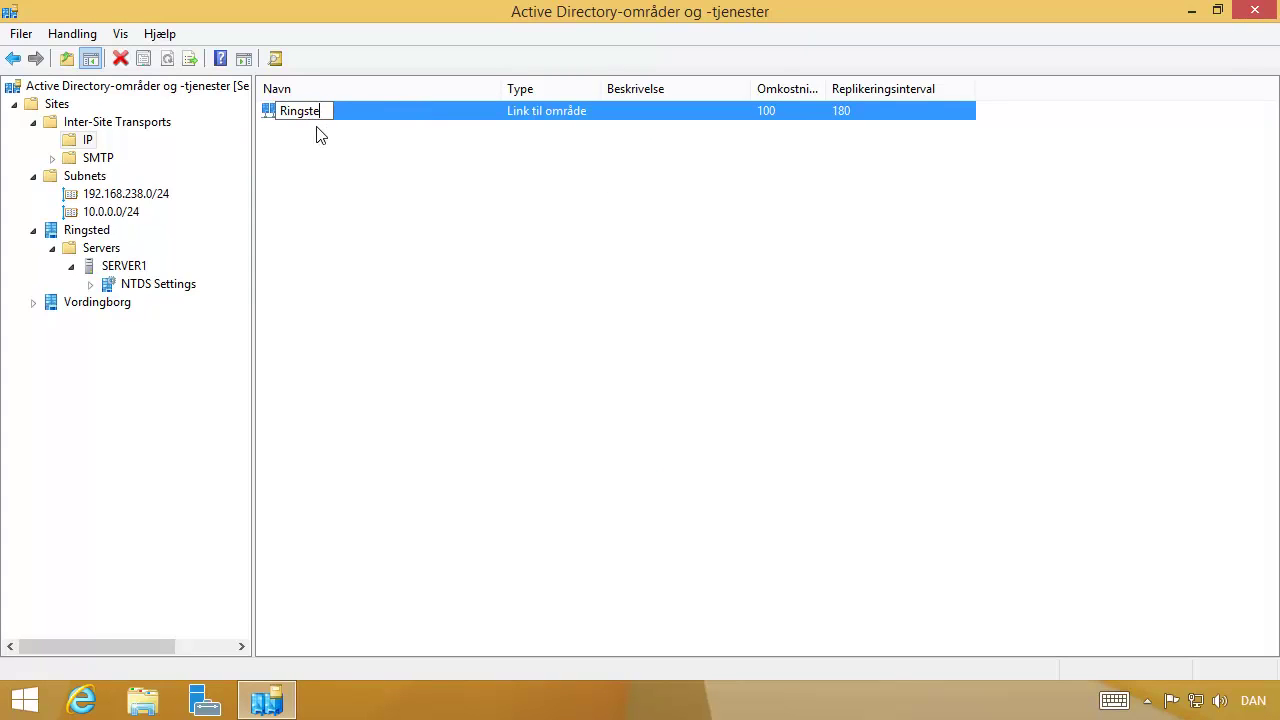
text(d-Vording)
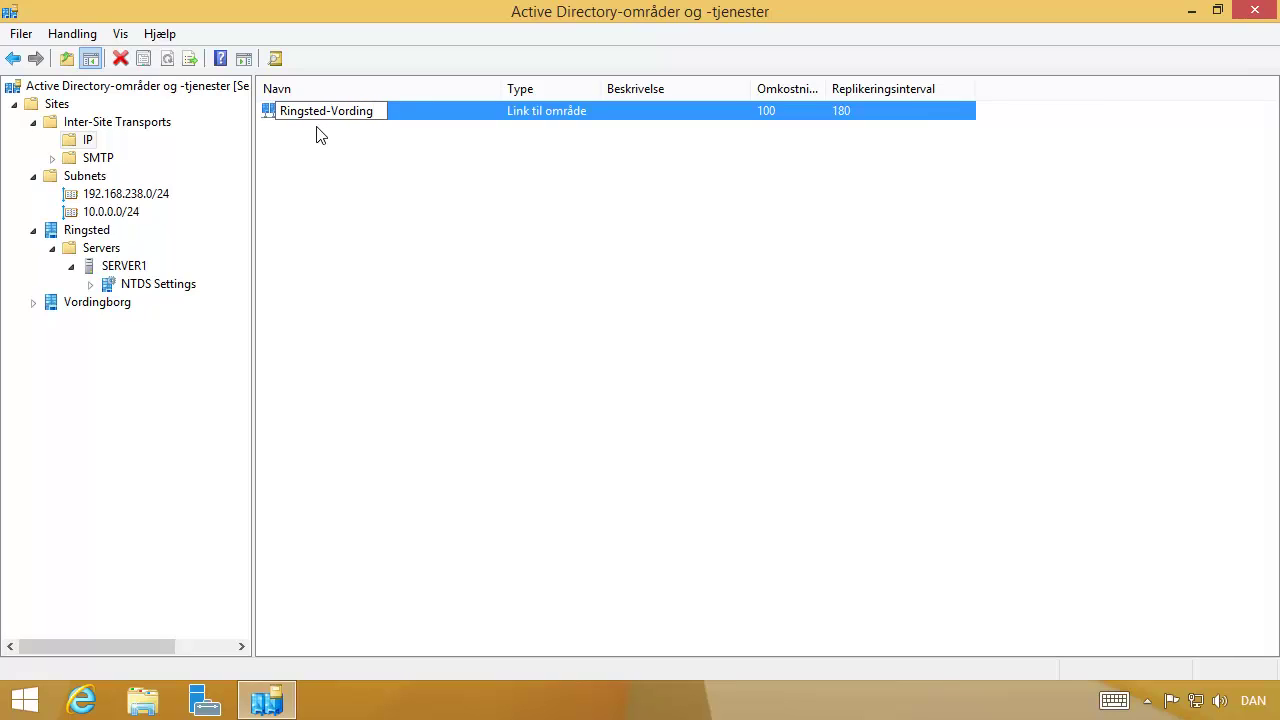
text(borg)
key(Return)
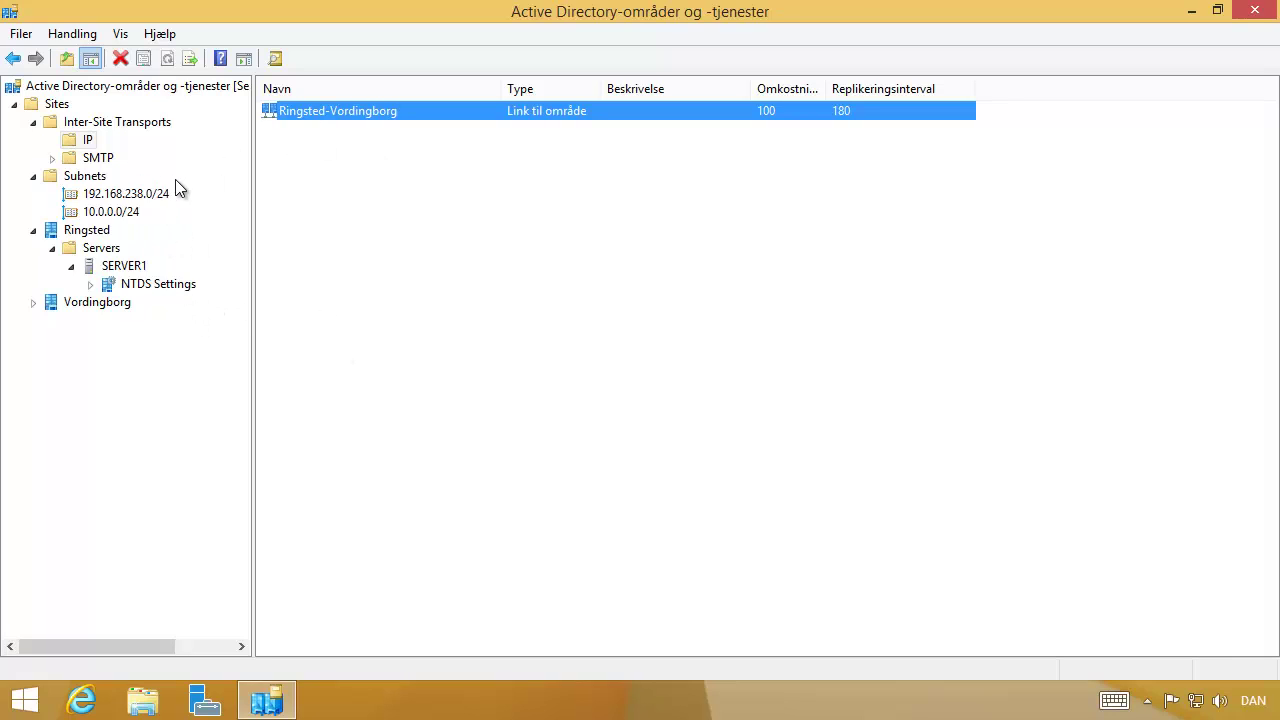
click(34, 123)
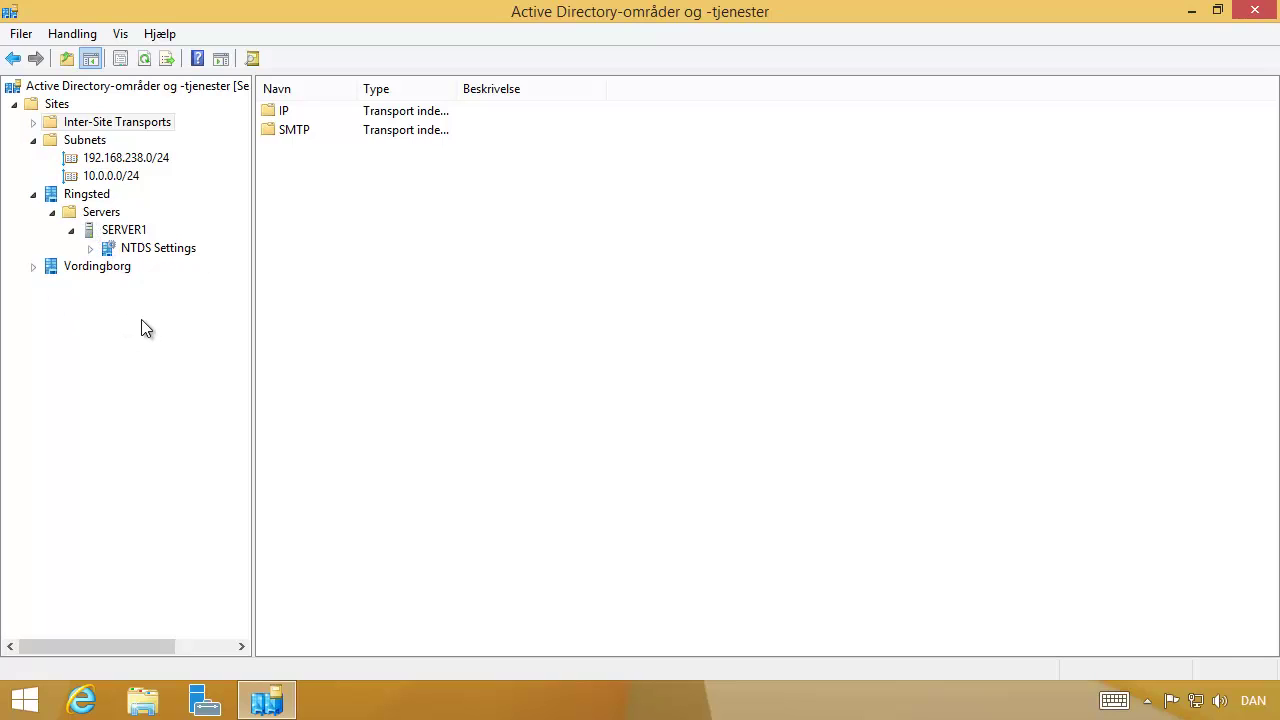
Add IP to SERVER1's preferred bridgehead transports in its properties and apply.
right_click(111, 236)
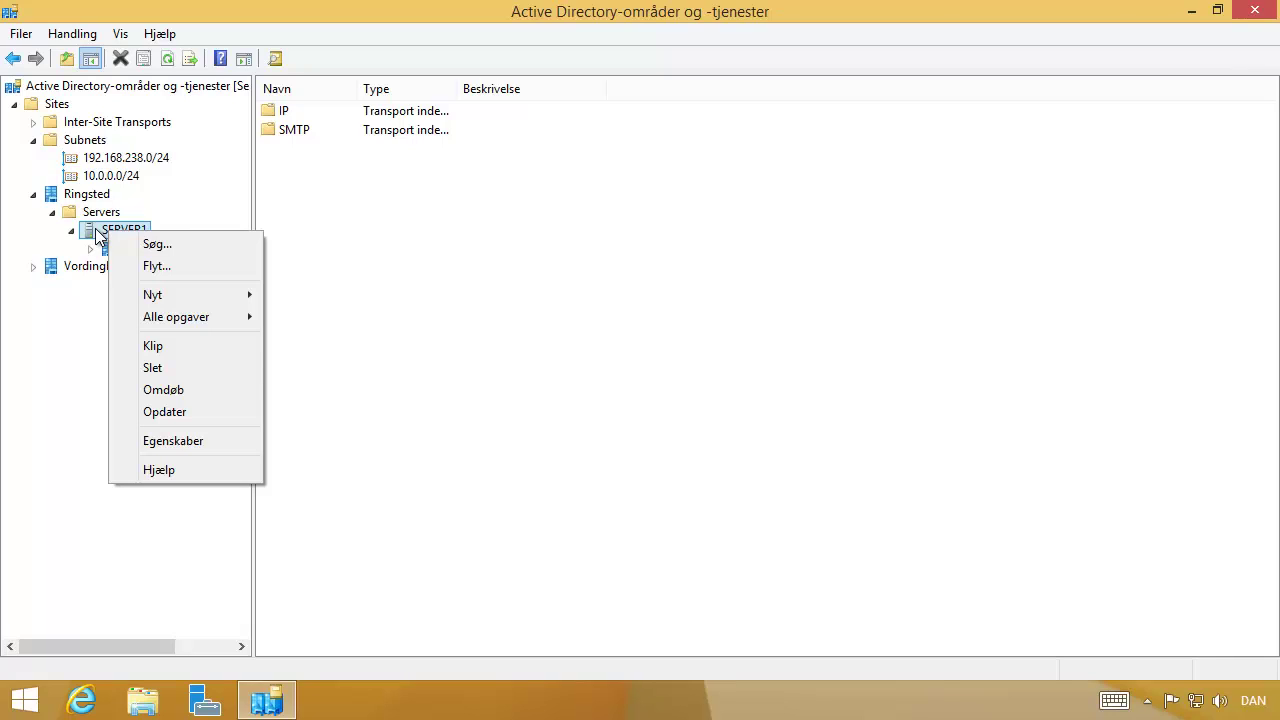
click(181, 441)
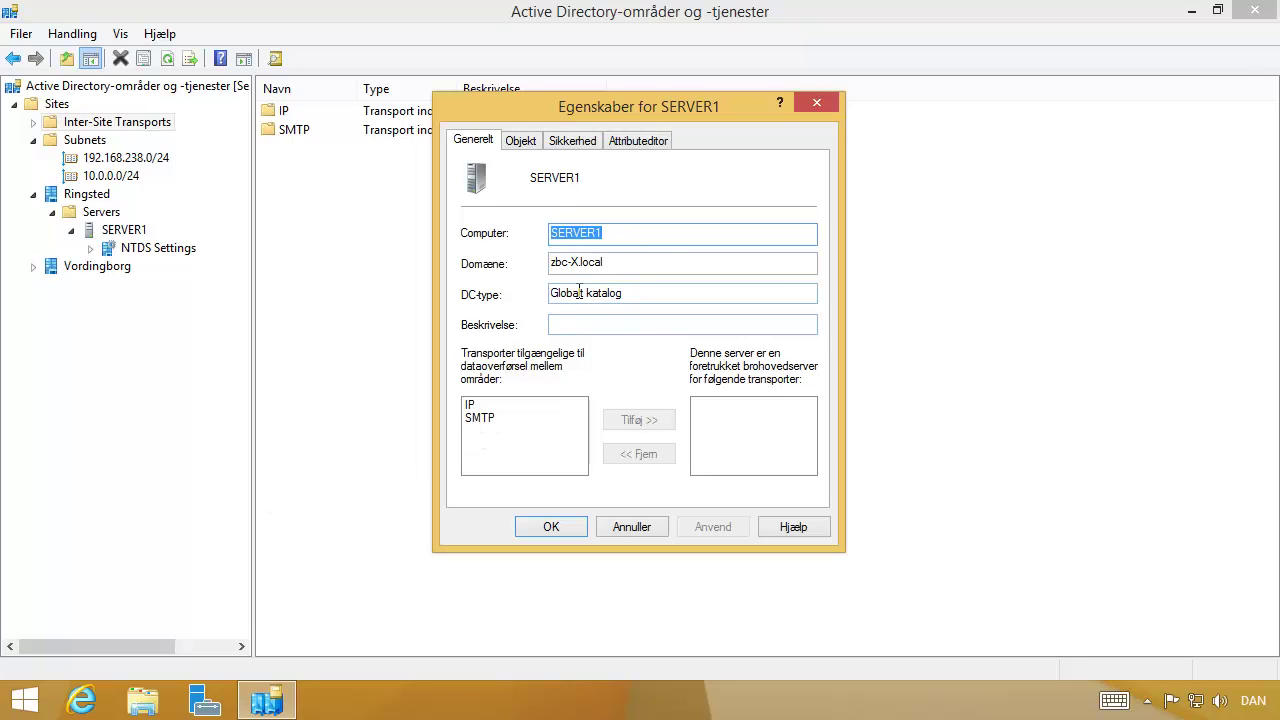
click(474, 406)
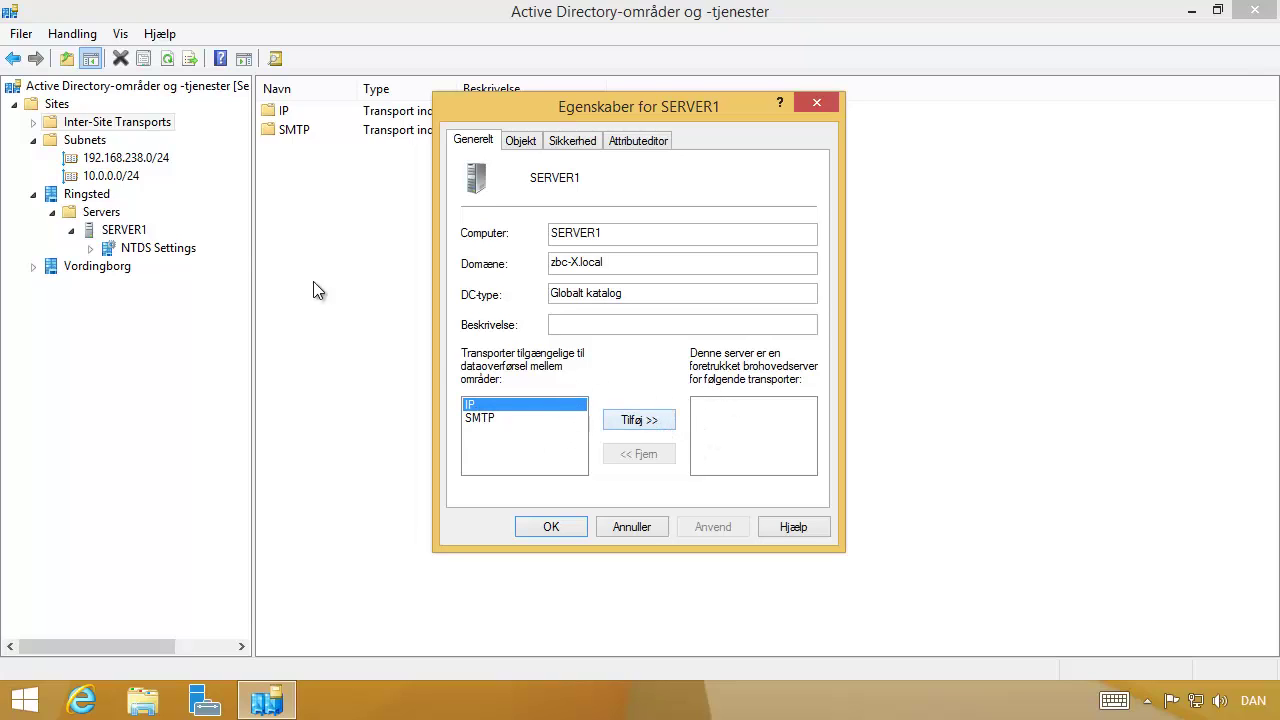
click(643, 422)
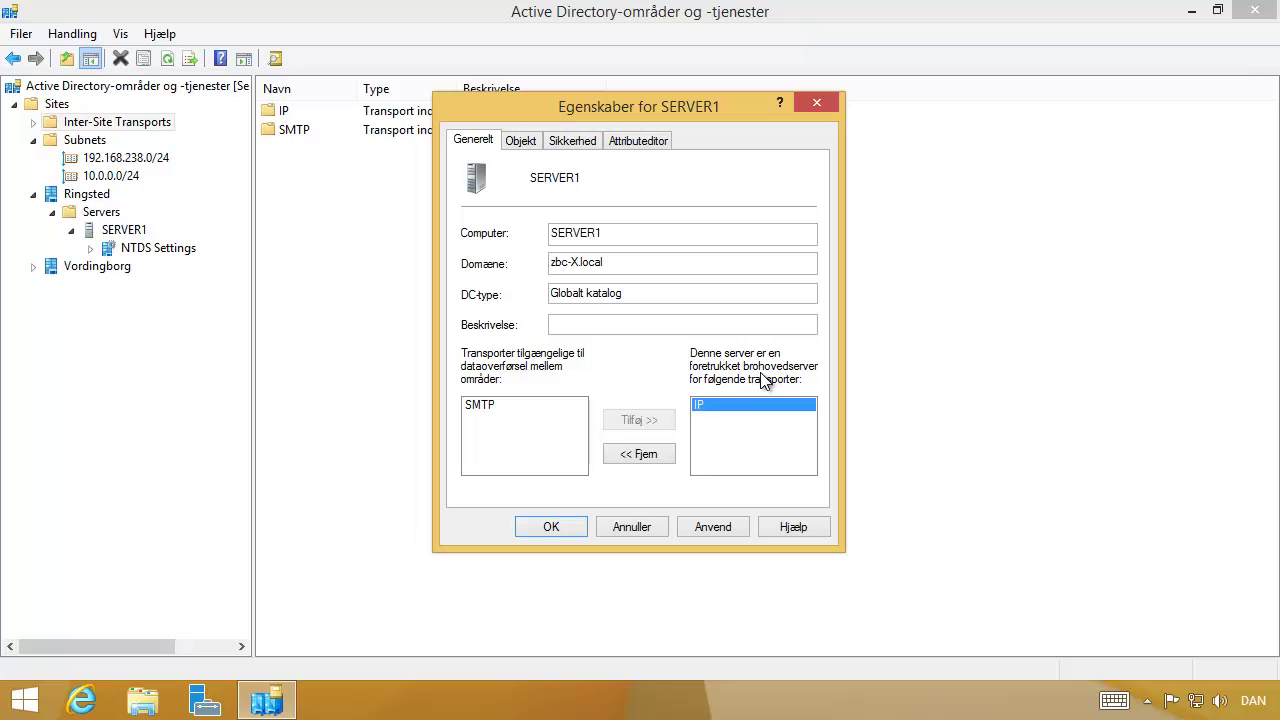
click(711, 530)
click(548, 528)
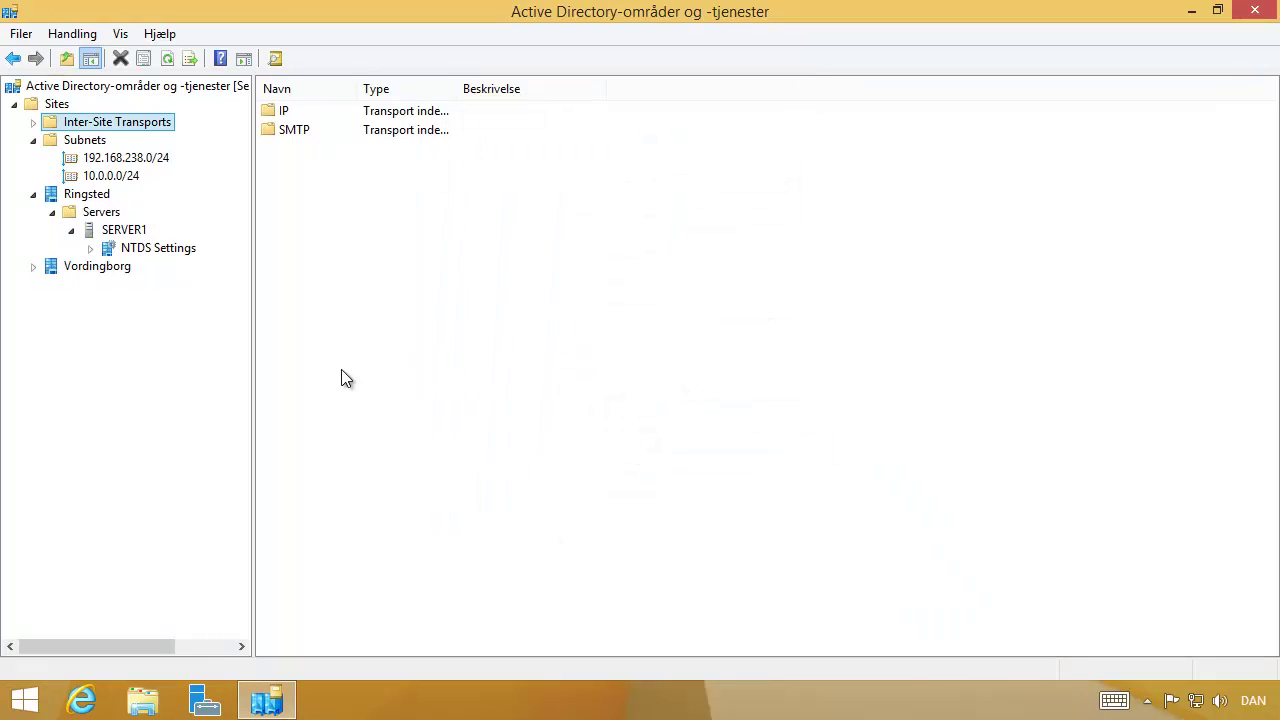
right_click(144, 253)
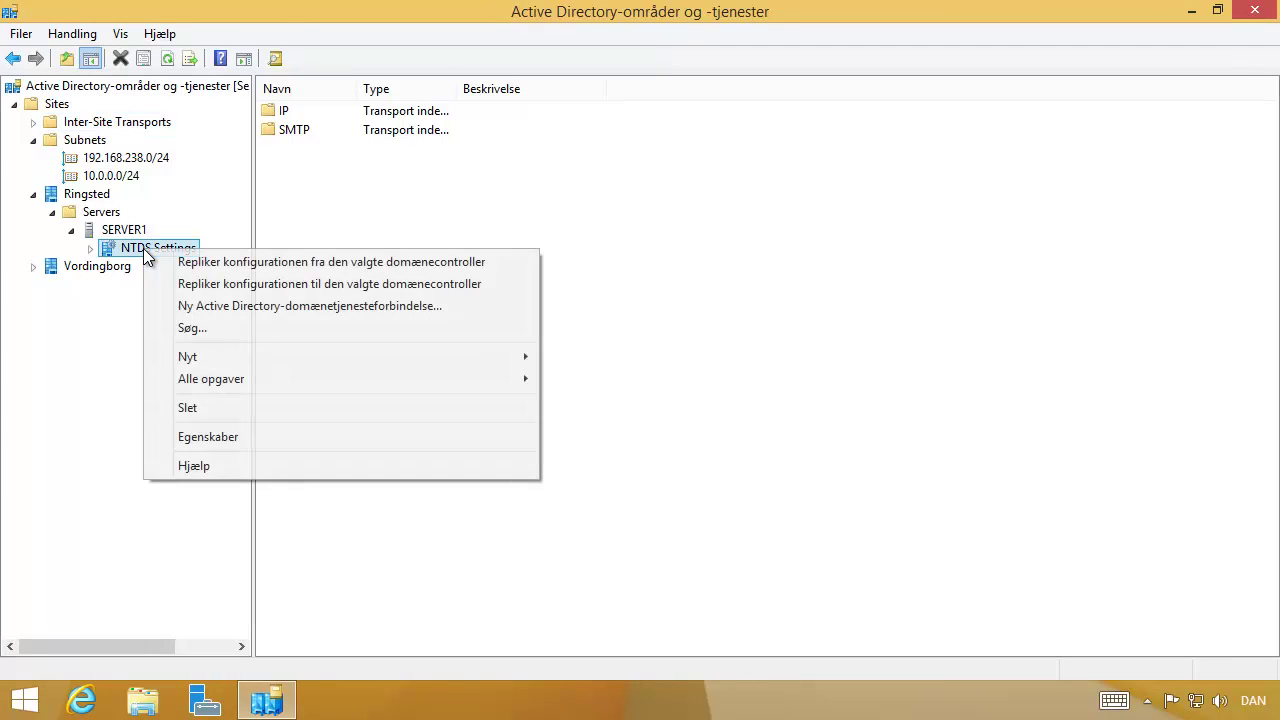
click(221, 438)
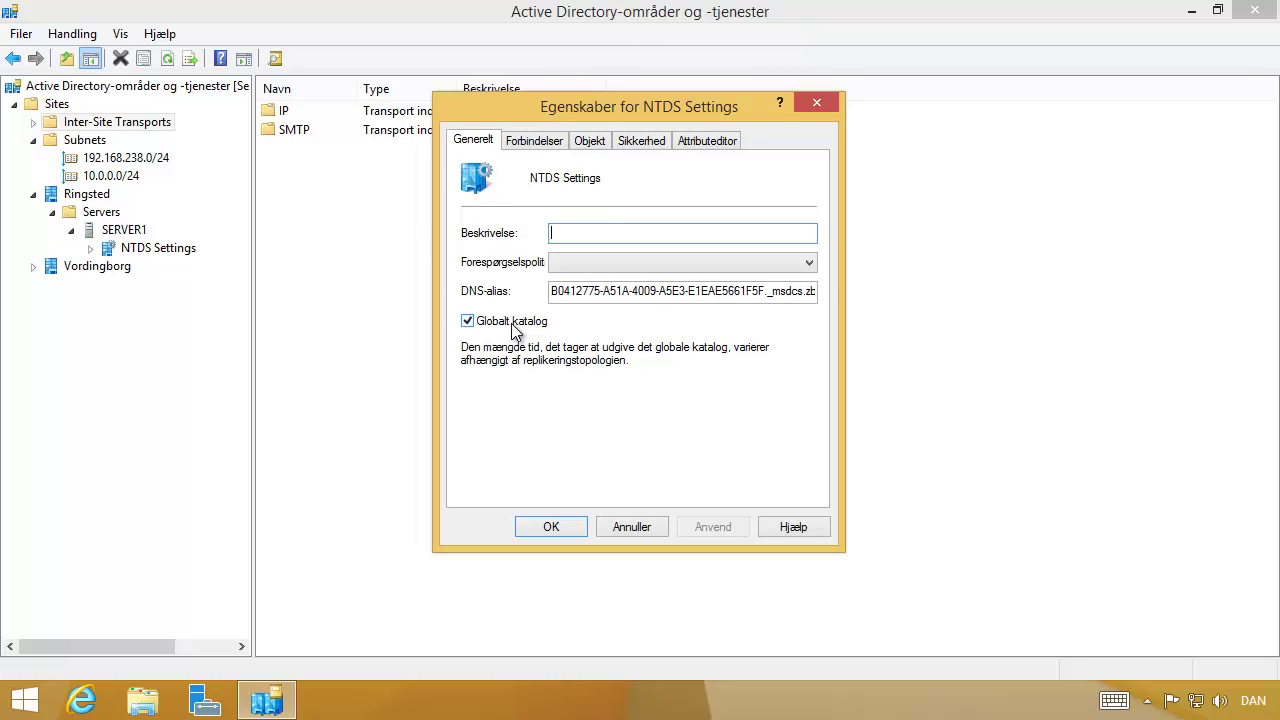
click(551, 527)
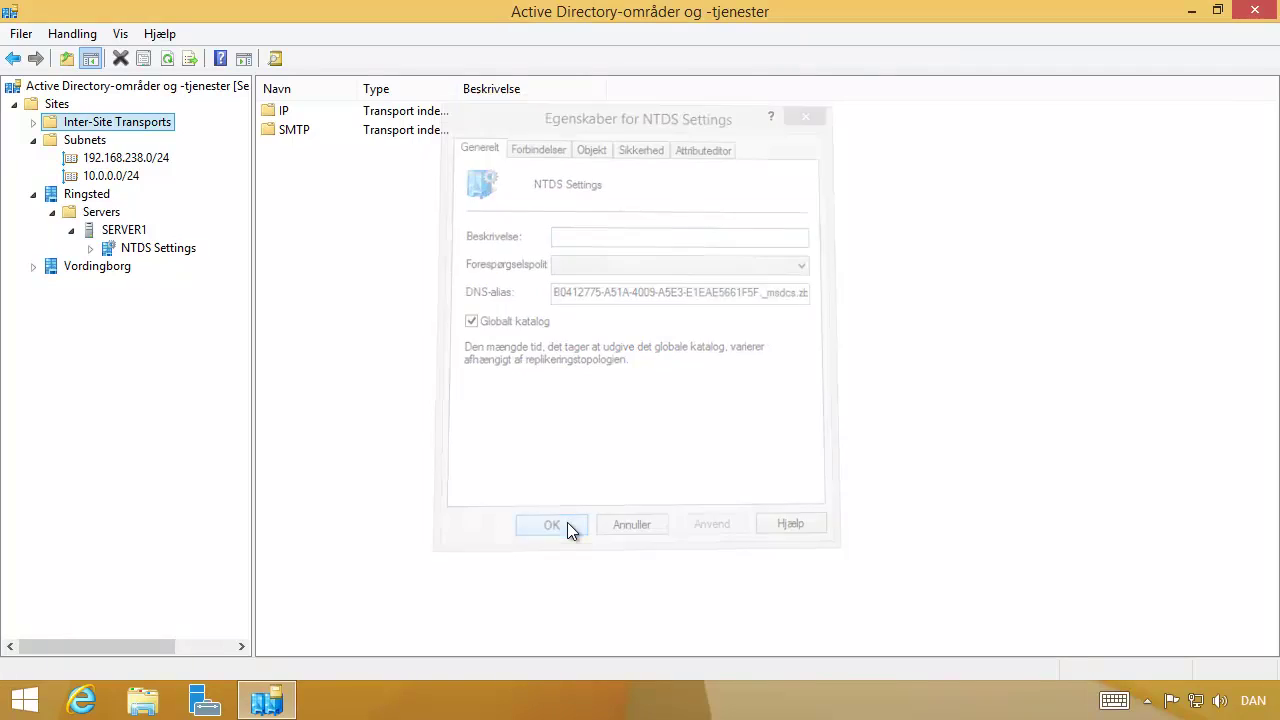
click(33, 194)
click(32, 140)
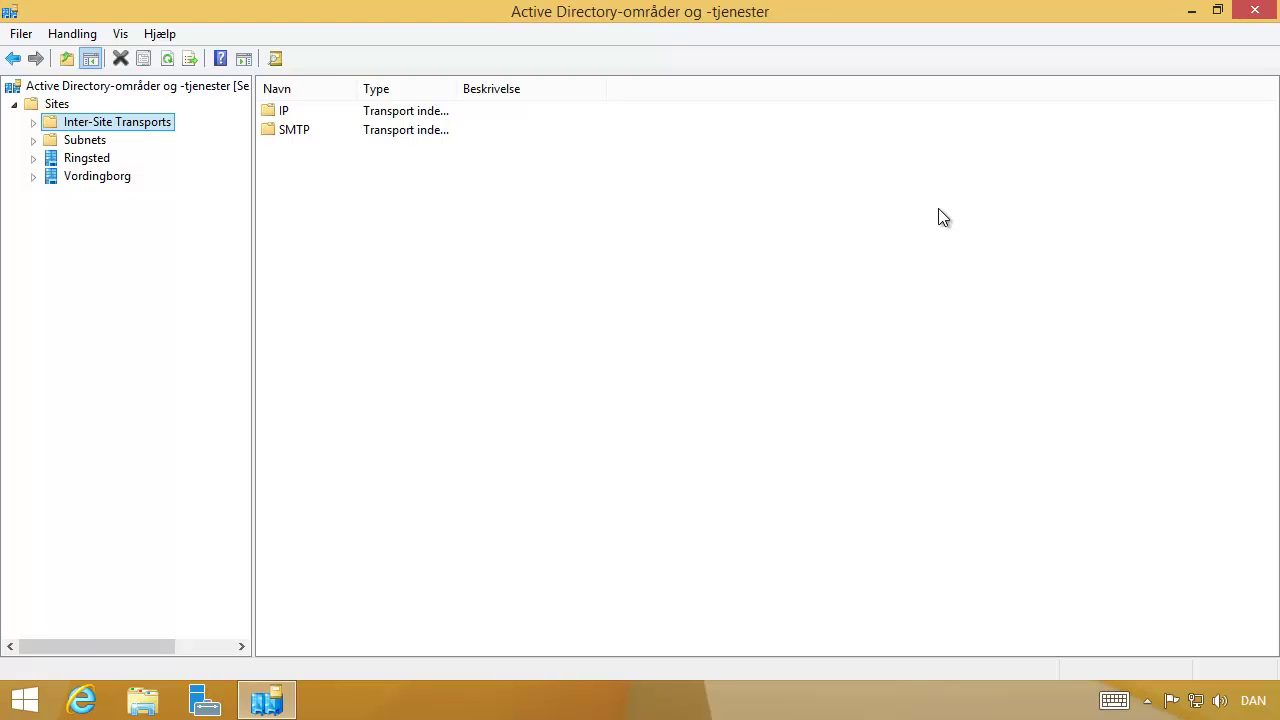
Close the Active Directory Sites and Services window.
click(1255, 14)
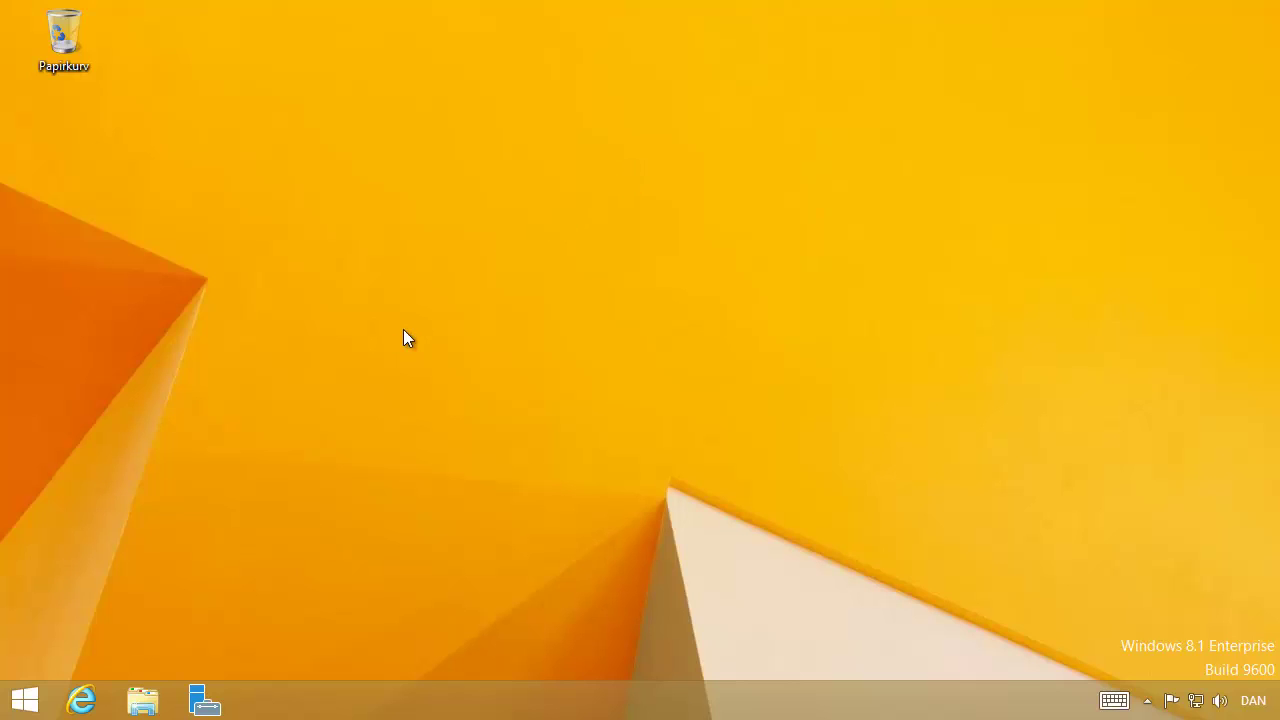
drag(800, 140, 524, 41)
Start full-screen Remote Desktop via Run, connect to server1 and sign in with the account password.
key(super+r)
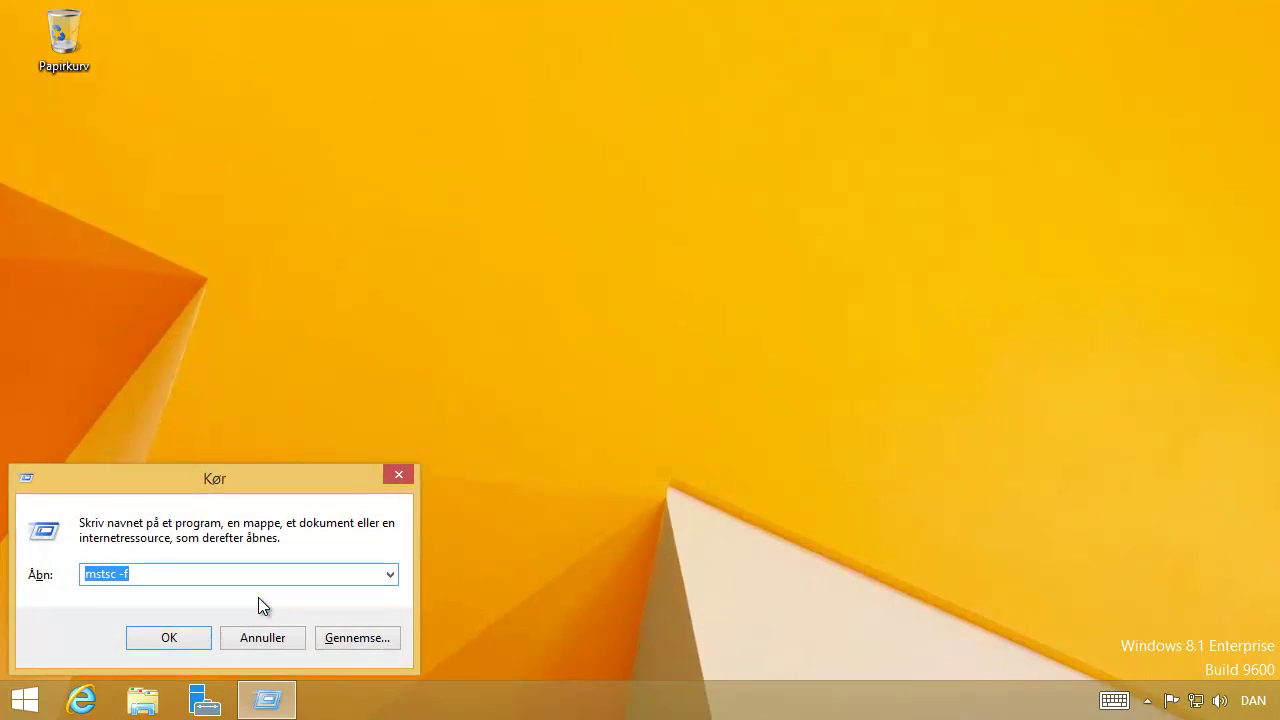
key(Return)
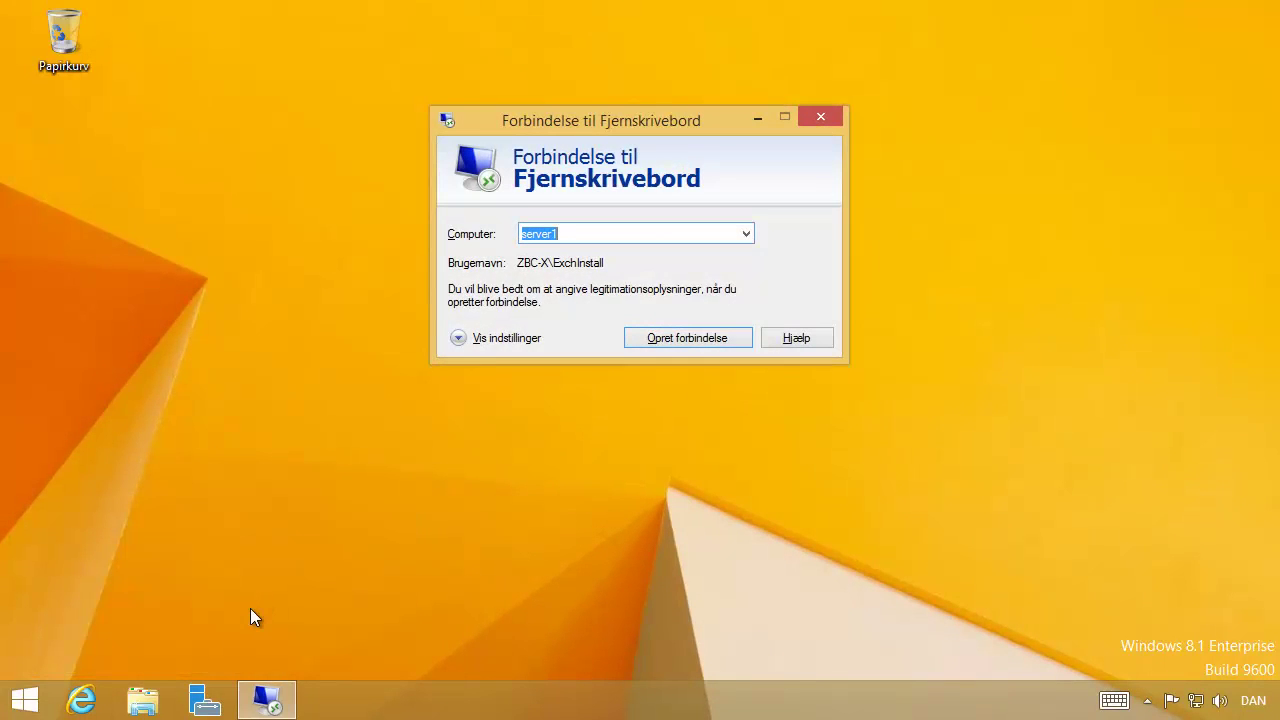
key(Return)
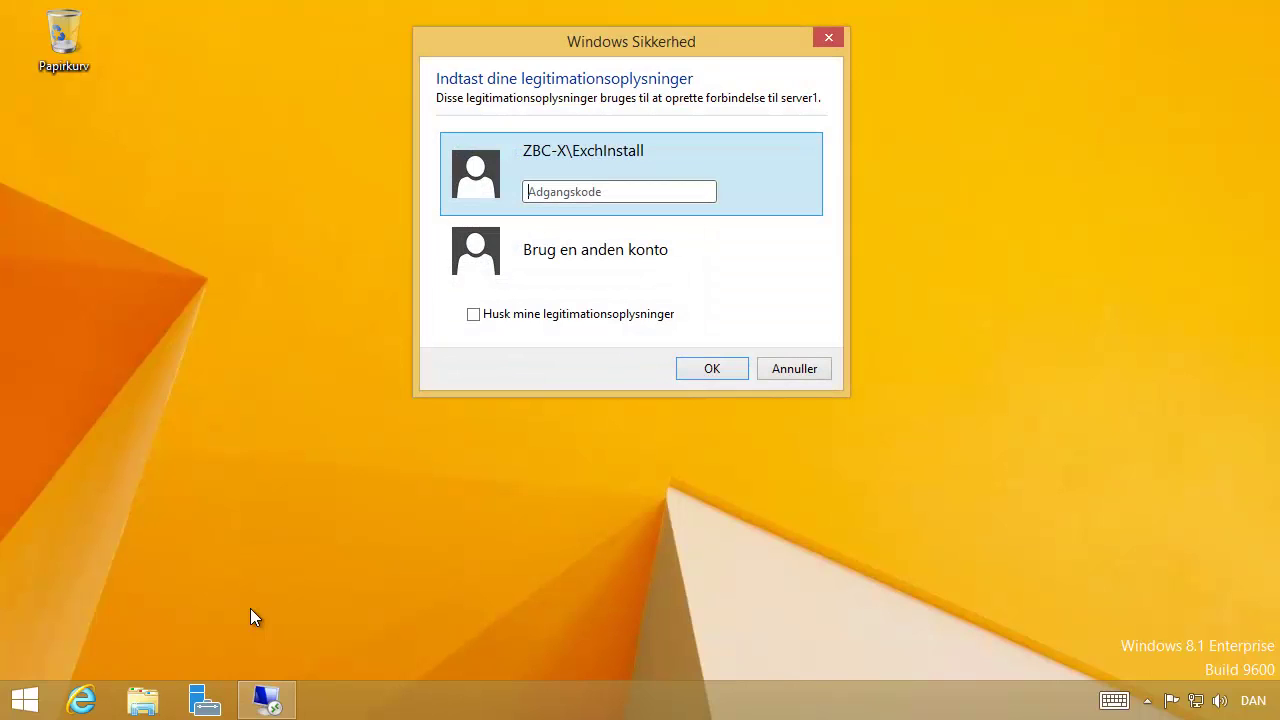
text(Pa$$w0rd)
key(Return)
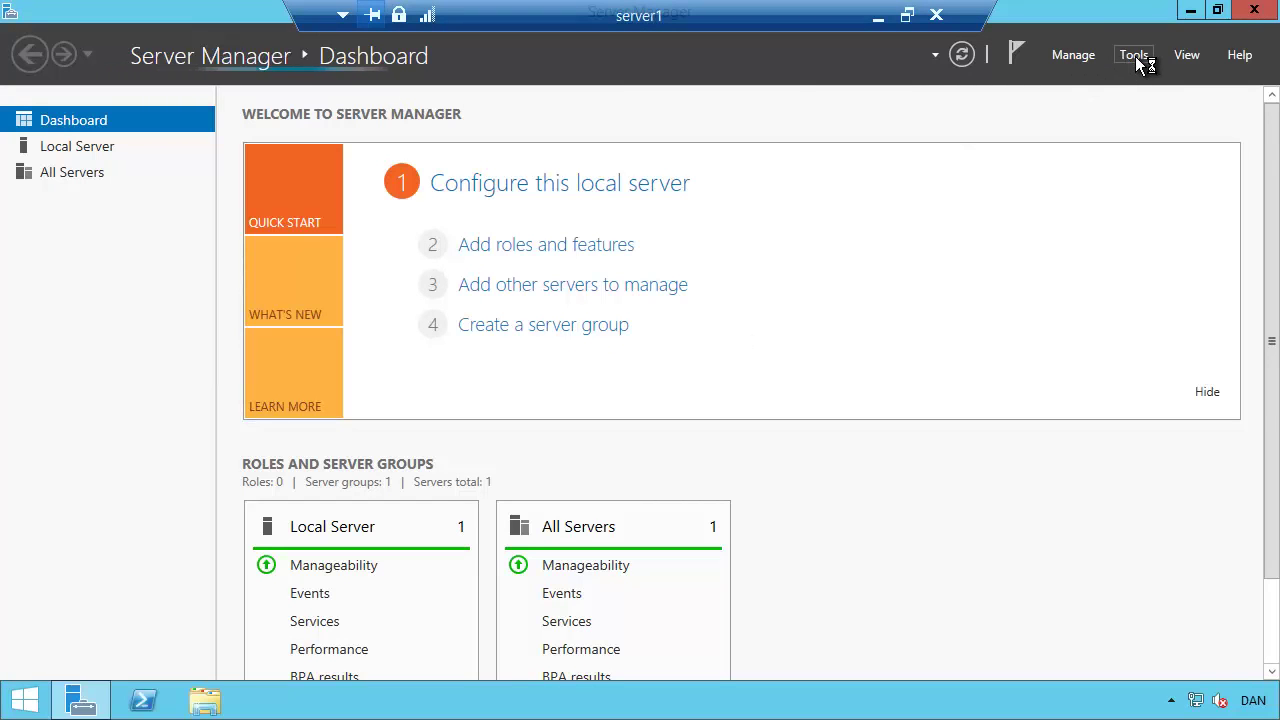
click(1136, 56)
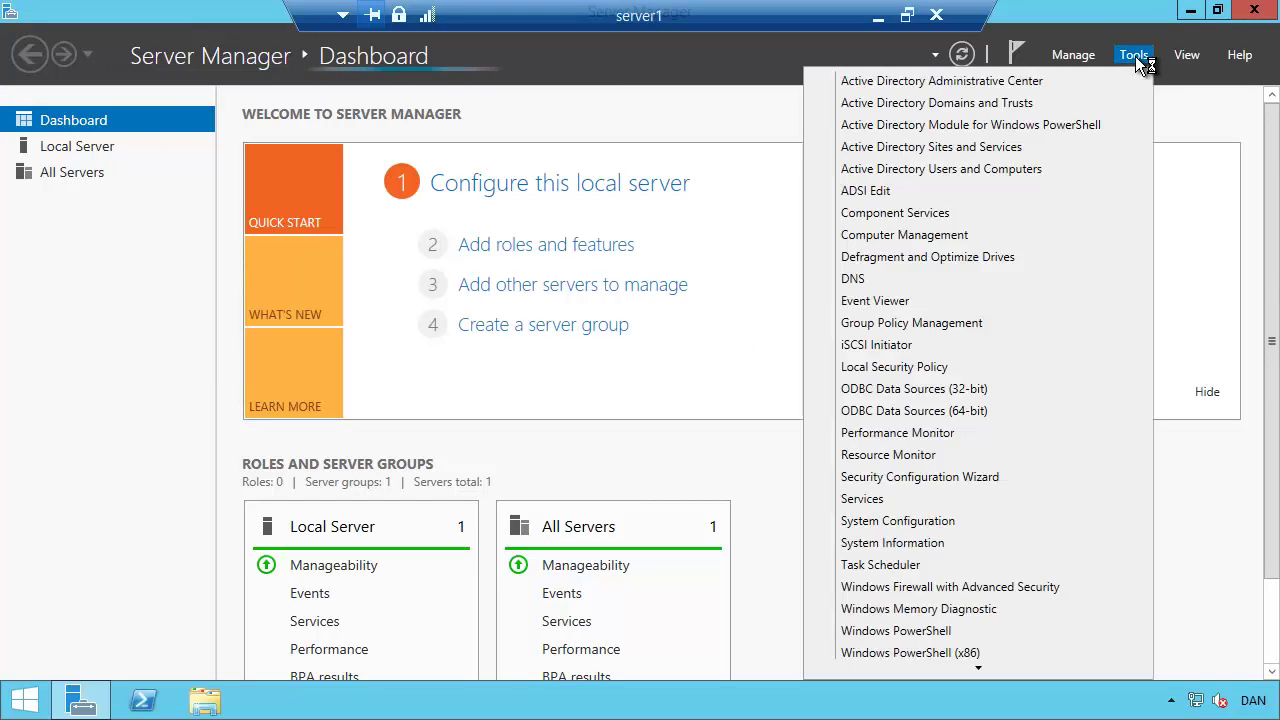
click(954, 168)
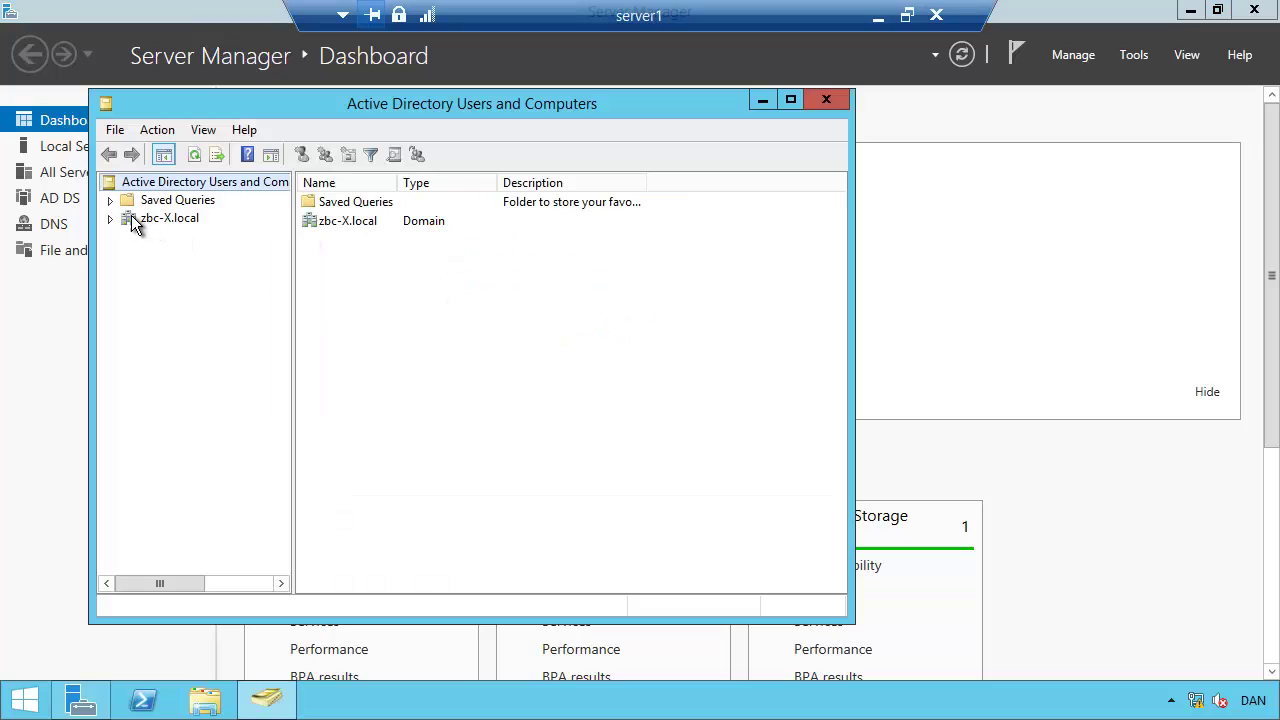
click(110, 221)
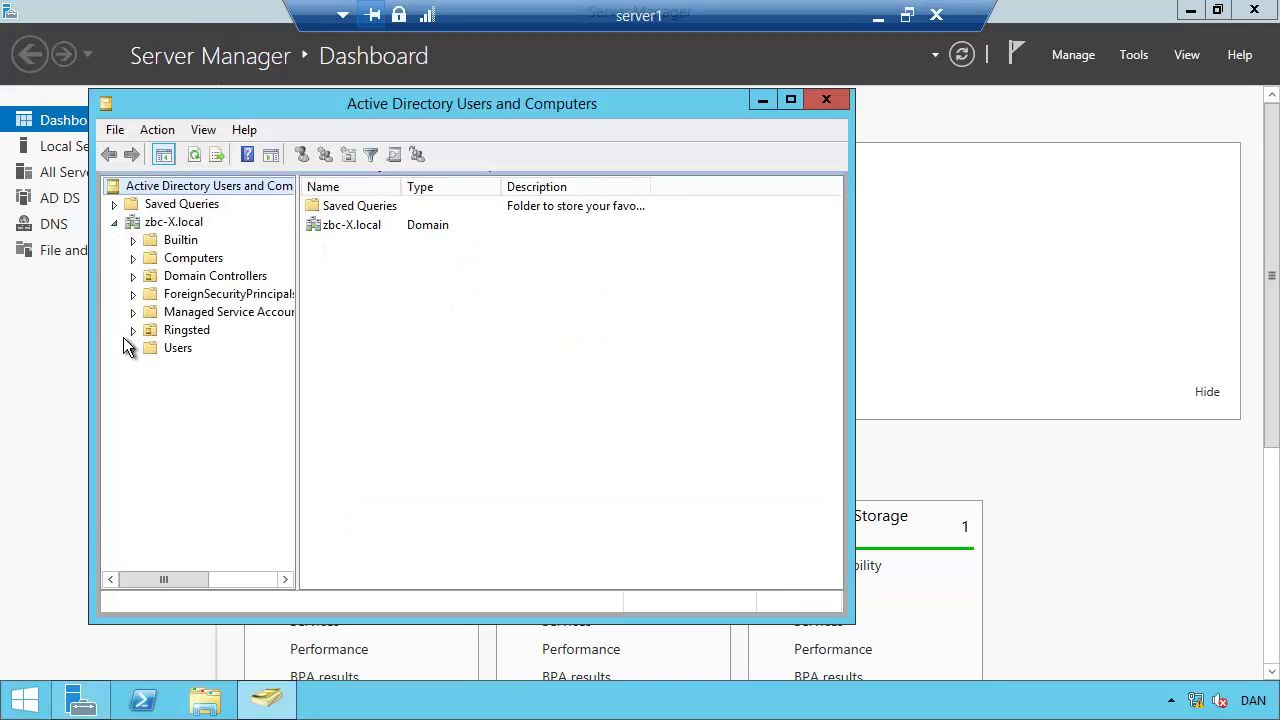
click(133, 331)
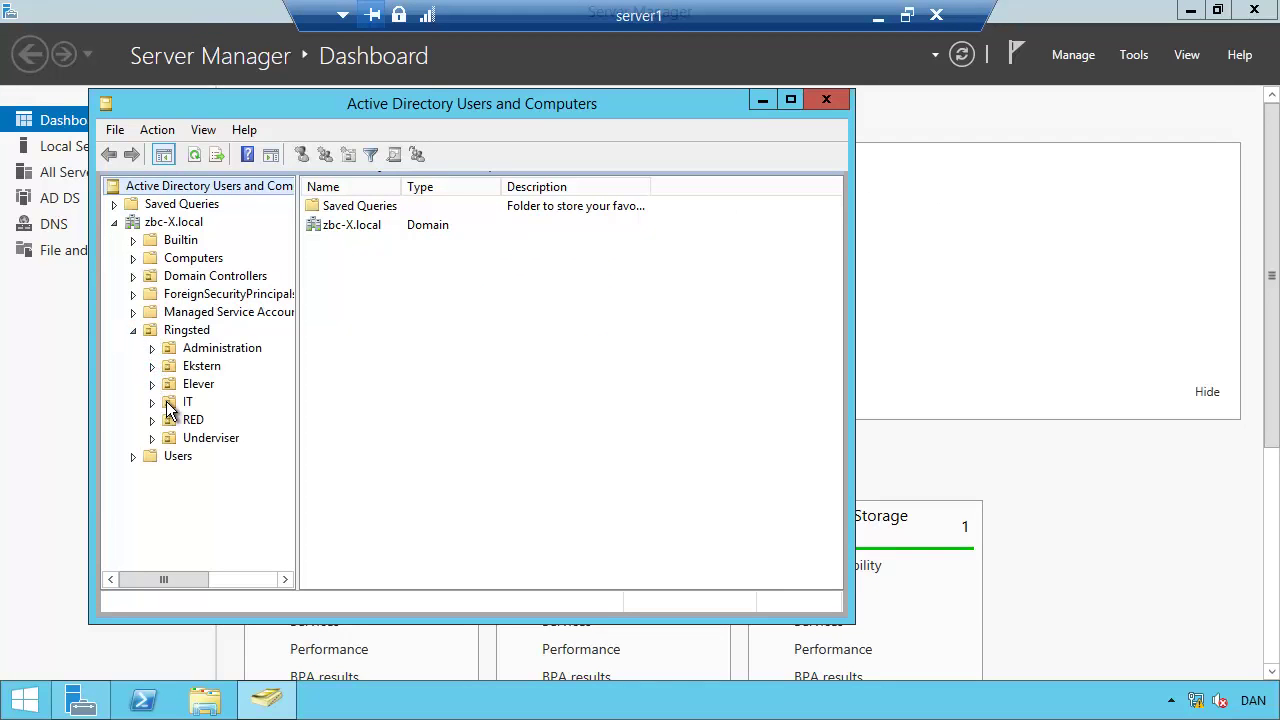
click(187, 402)
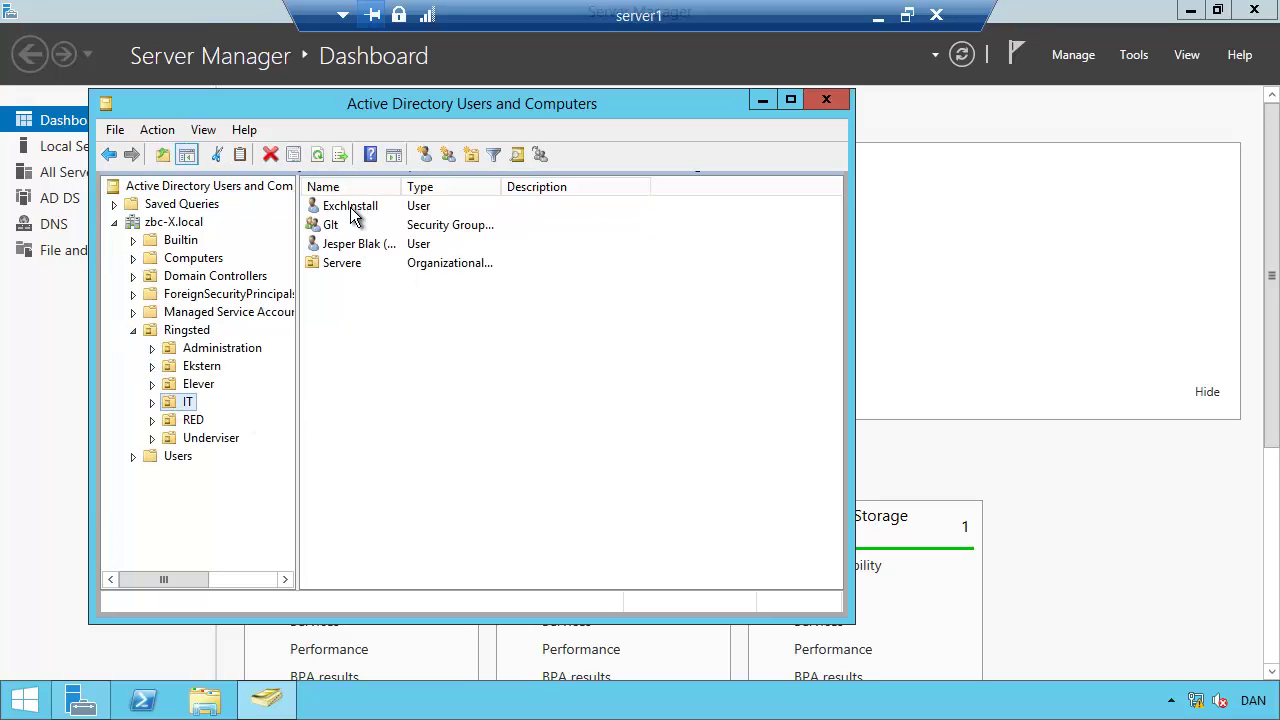
double_click(350, 206)
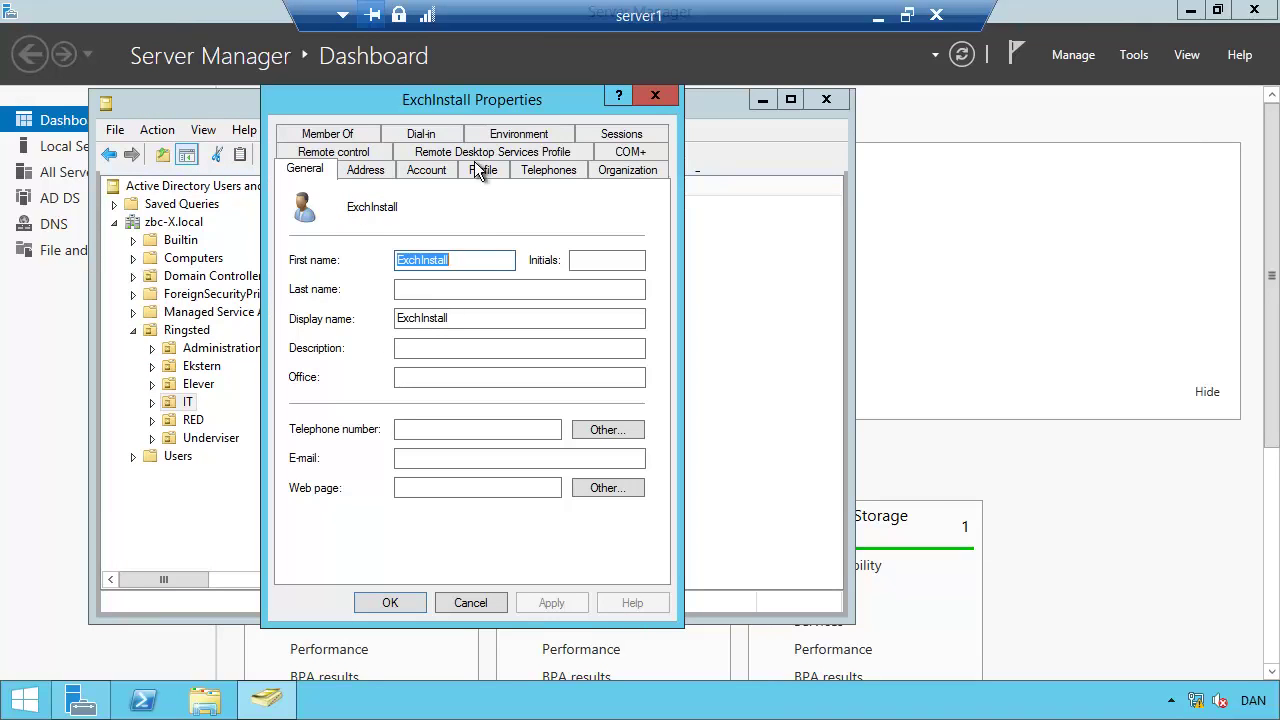
click(330, 133)
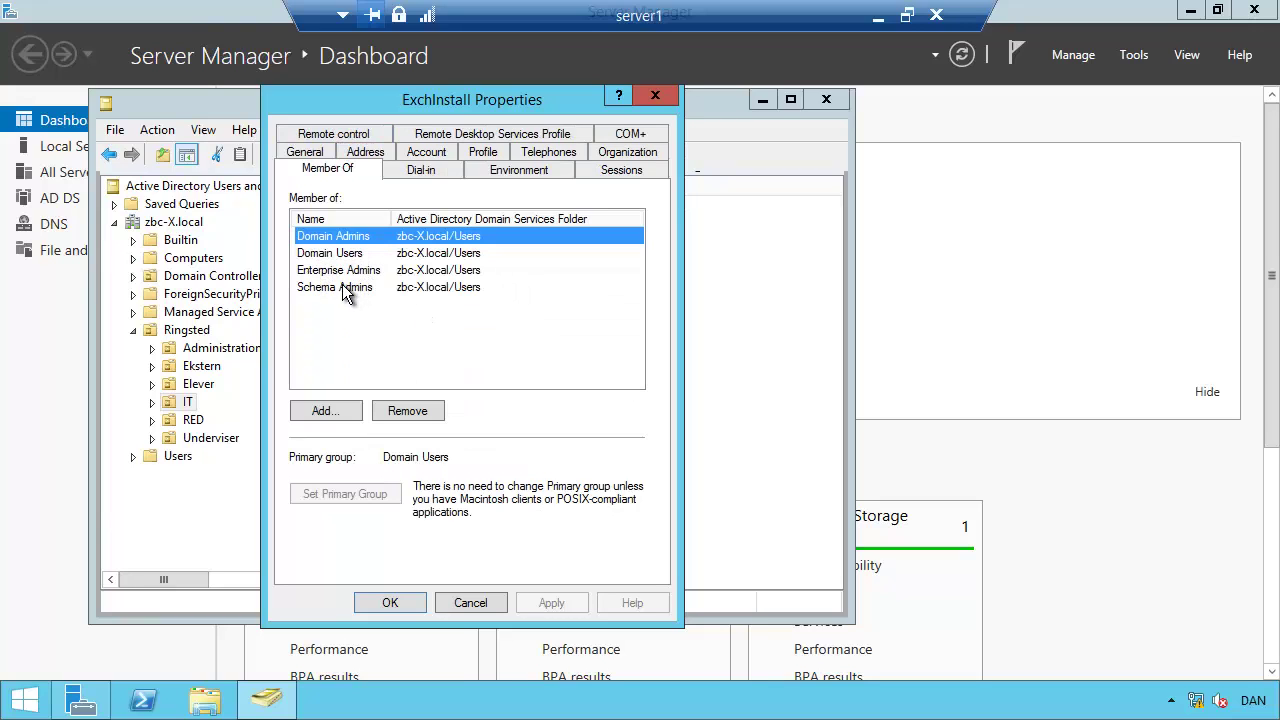
click(390, 603)
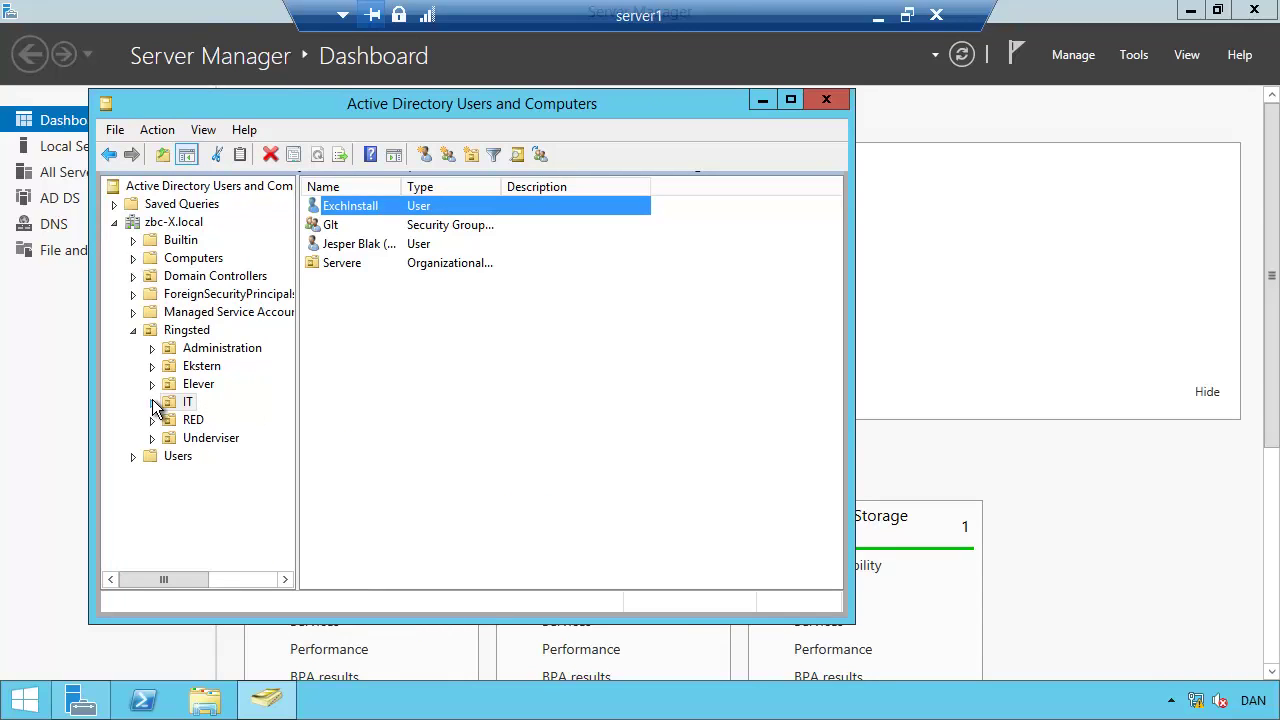
click(152, 402)
click(214, 420)
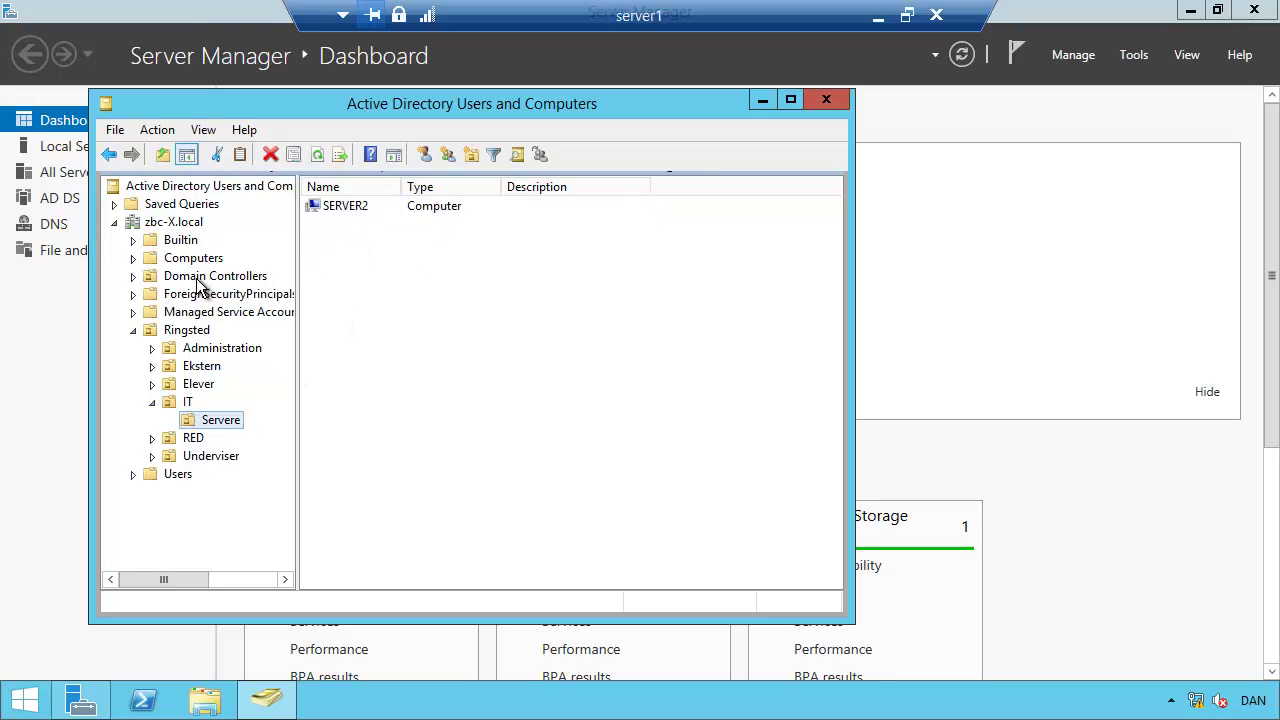
click(200, 350)
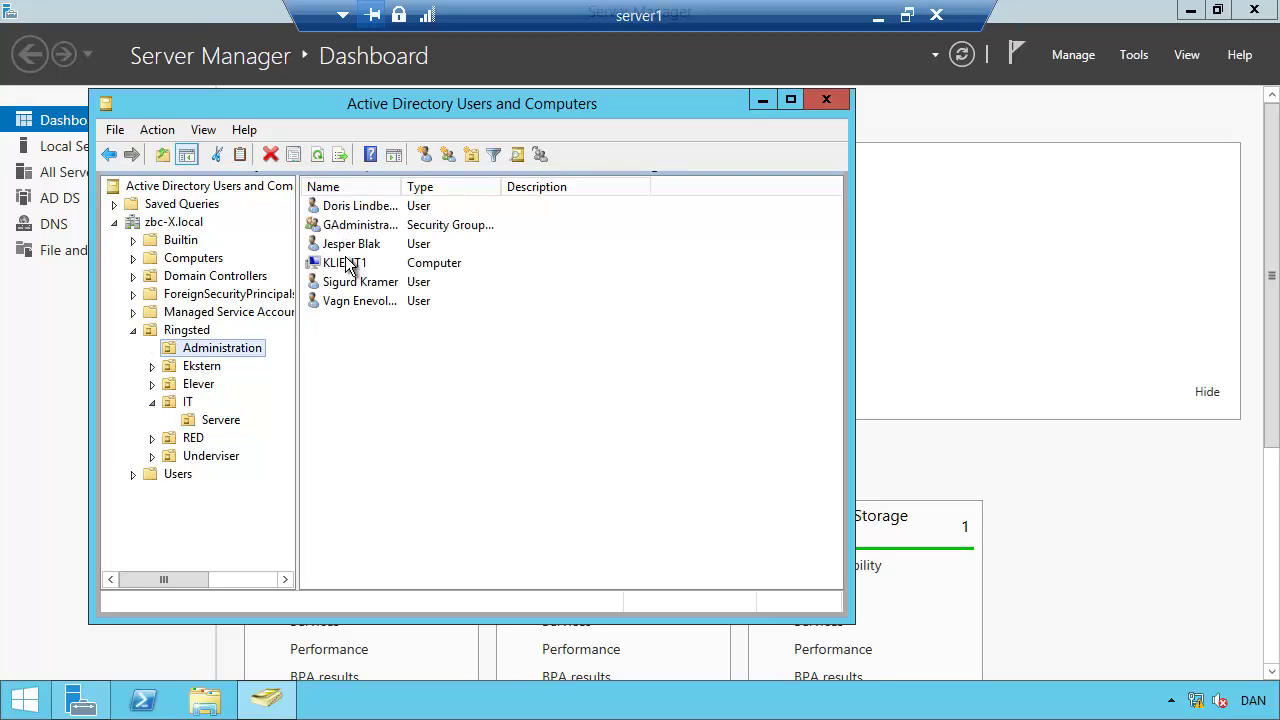
click(347, 265)
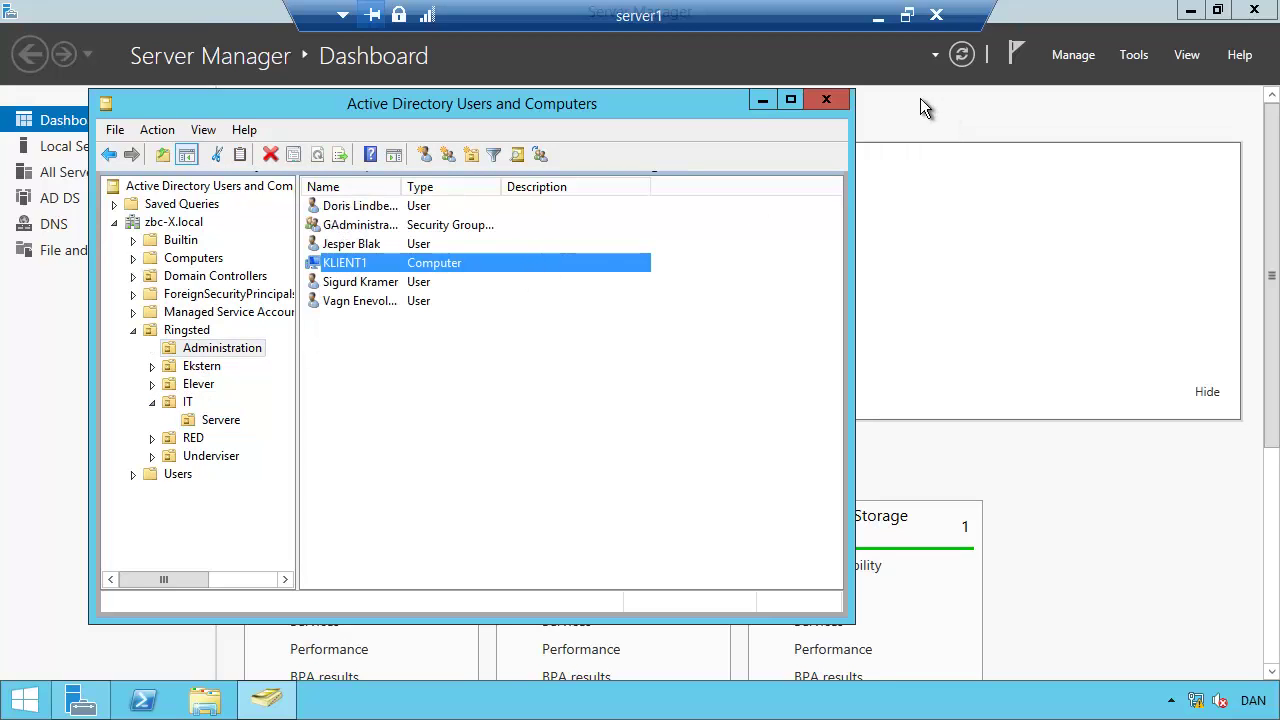
click(826, 100)
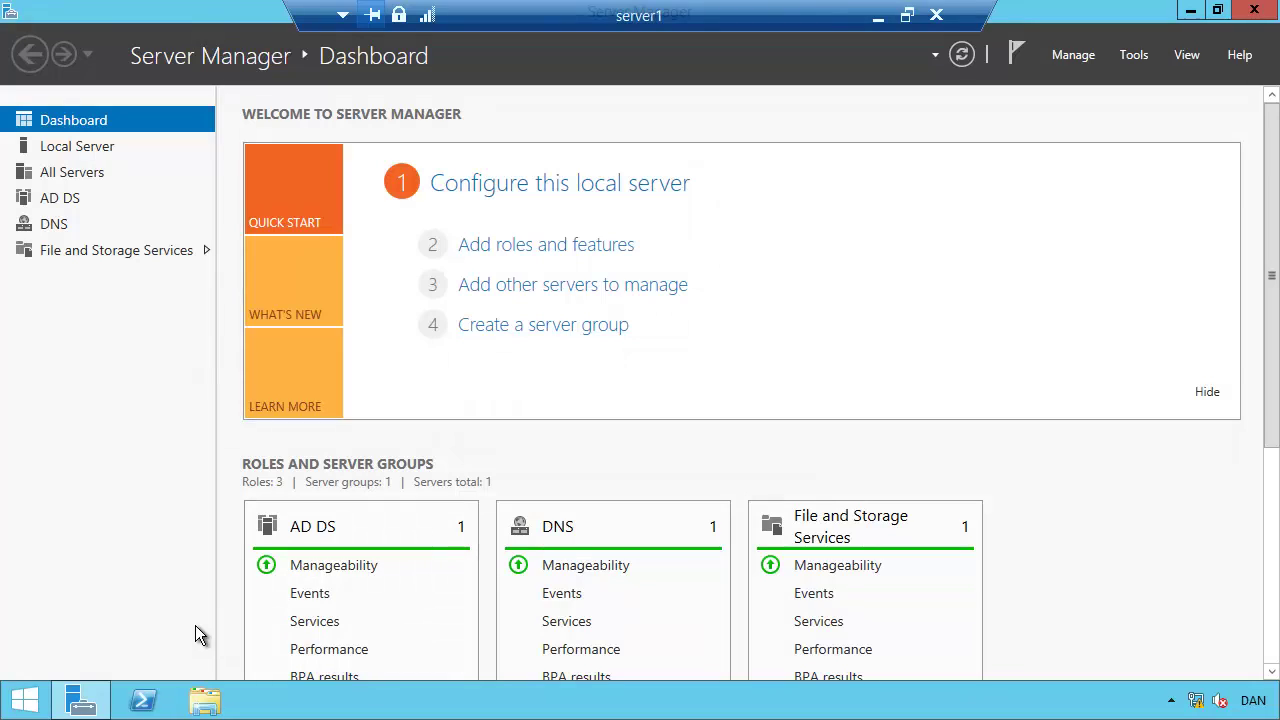
Browse to C:\Exchange 2013 and mount the SW_DVD5 Exchange ISO as drive E: EXCHSRV2013.
click(205, 700)
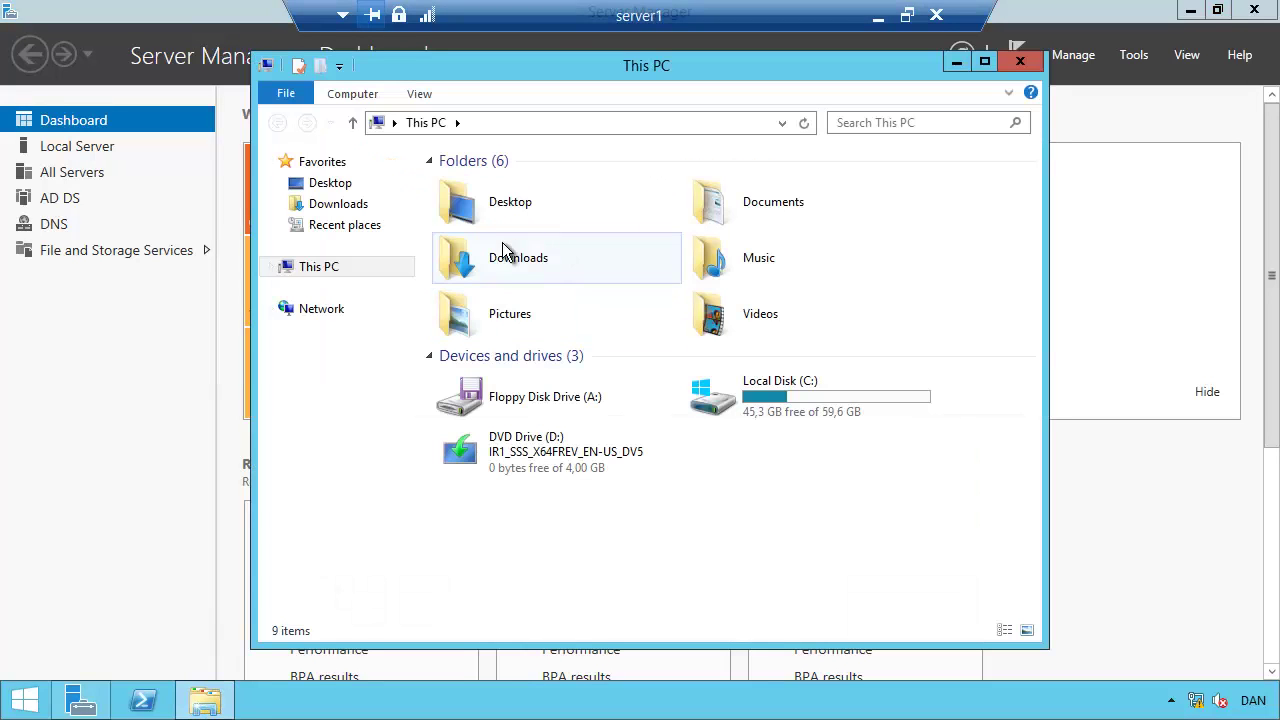
double_click(757, 404)
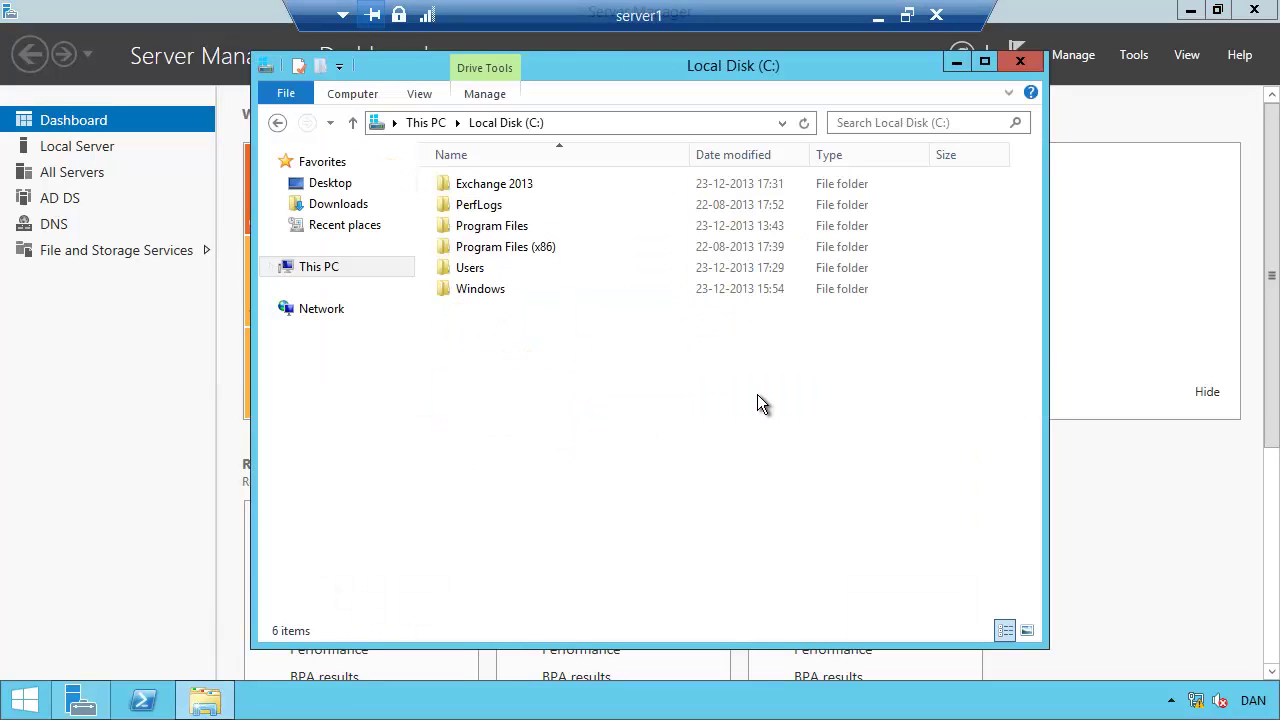
double_click(480, 192)
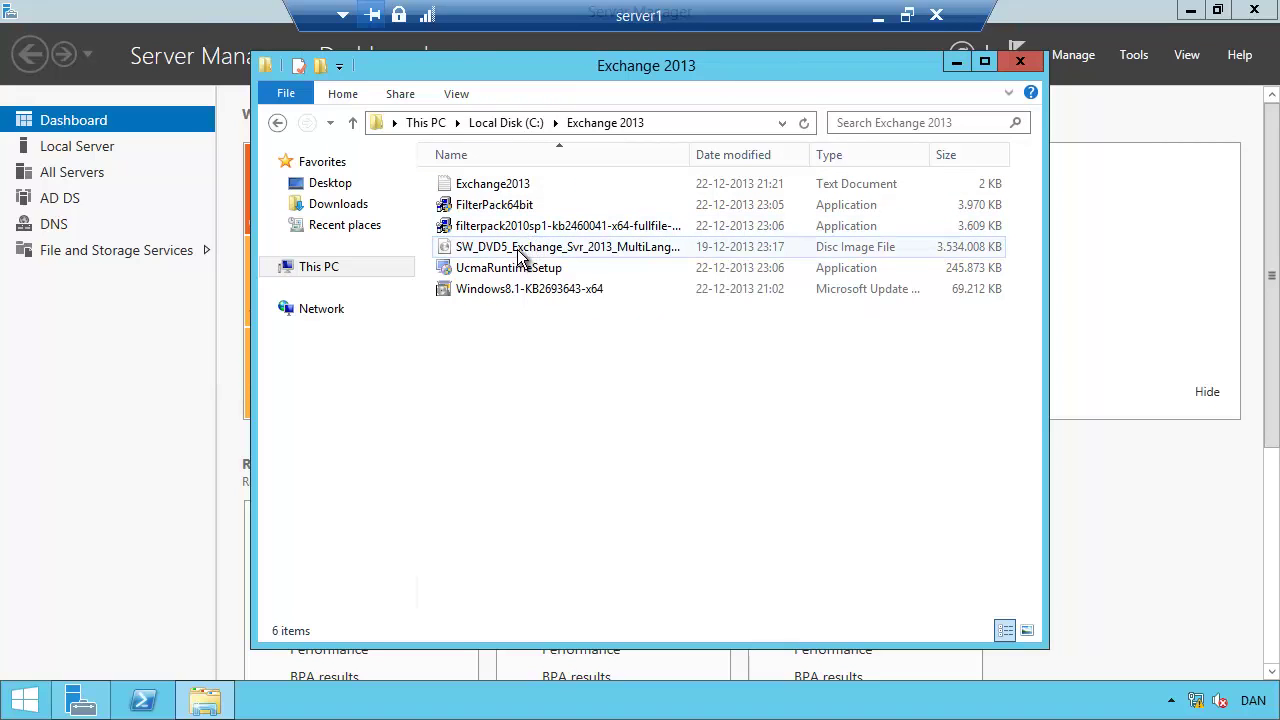
double_click(689, 156)
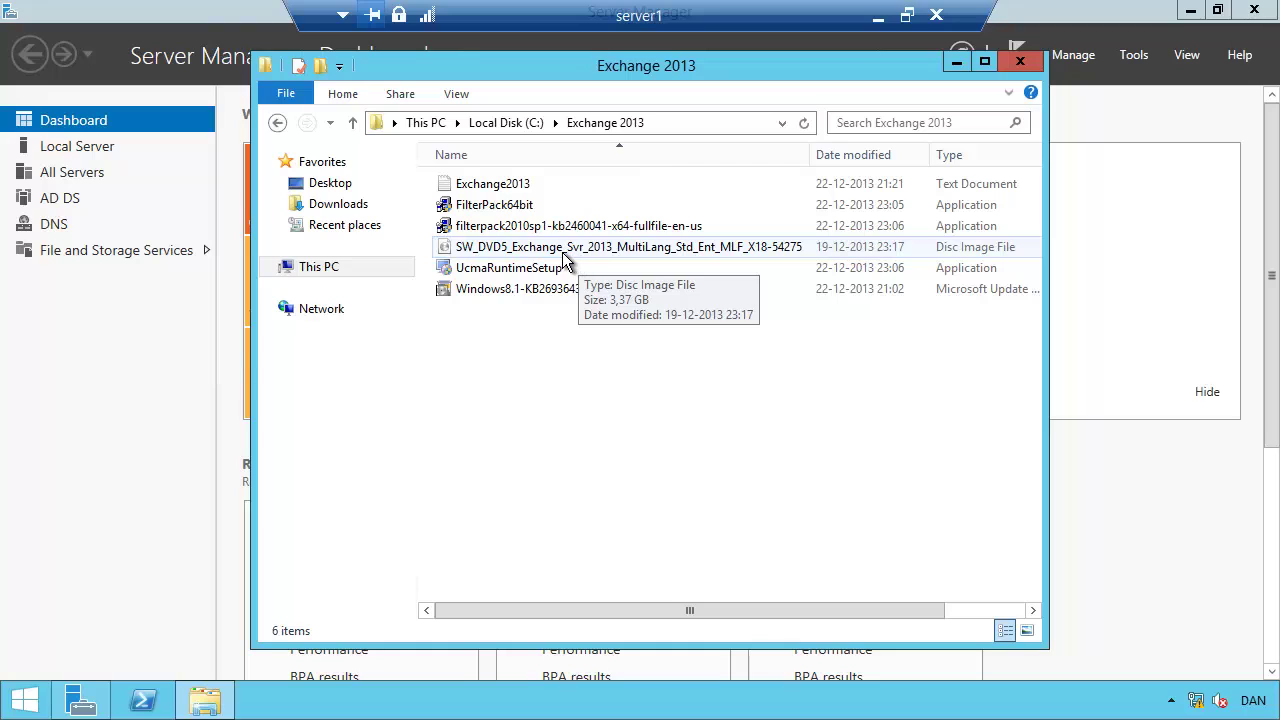
right_click(499, 250)
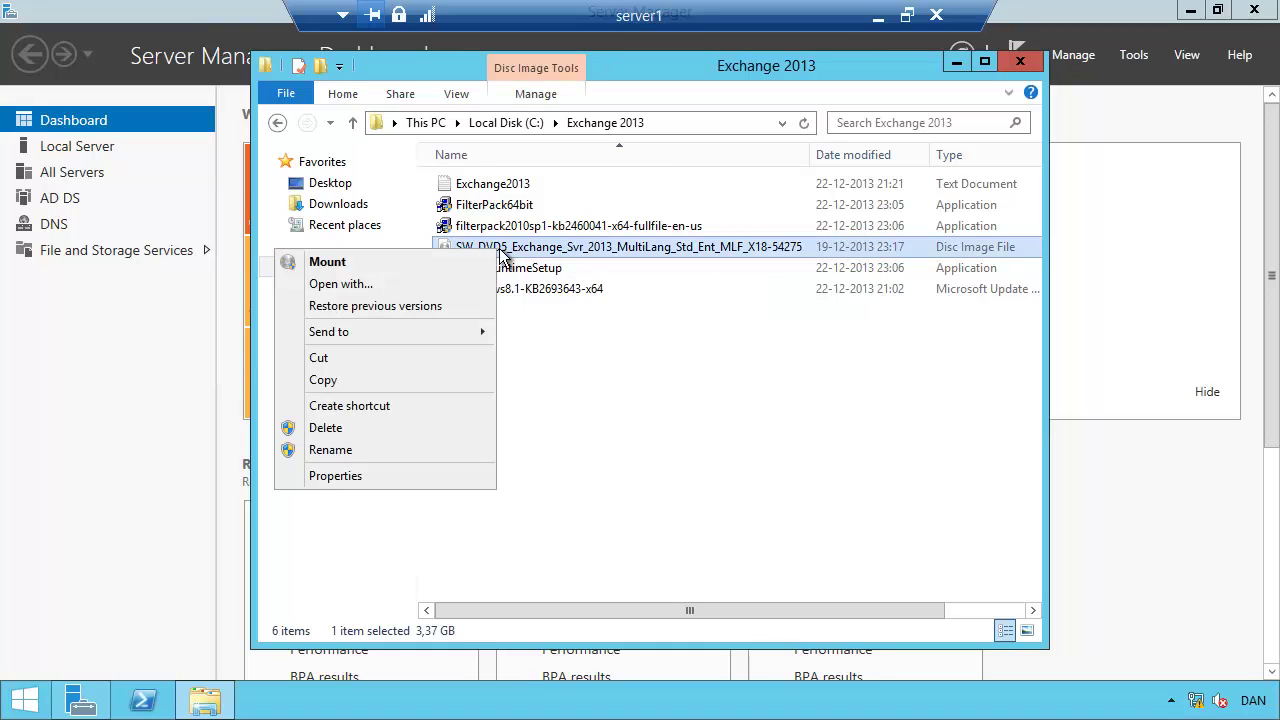
click(328, 263)
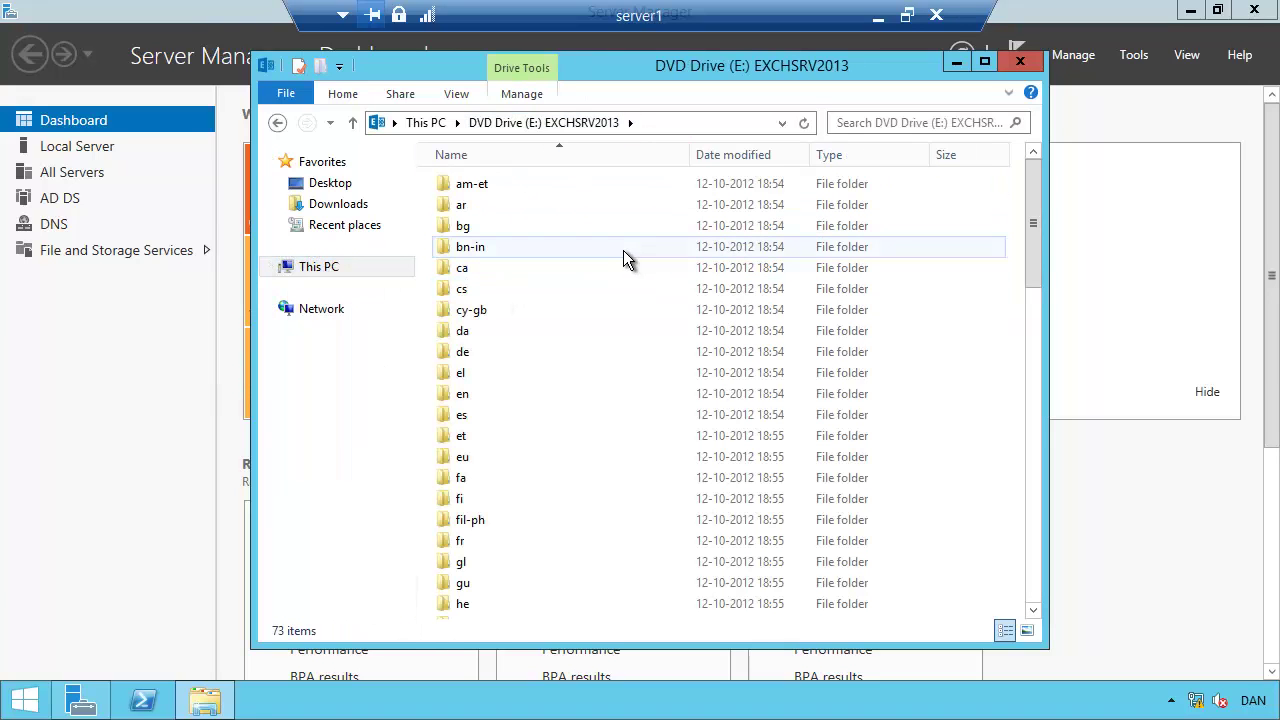
click(25, 705)
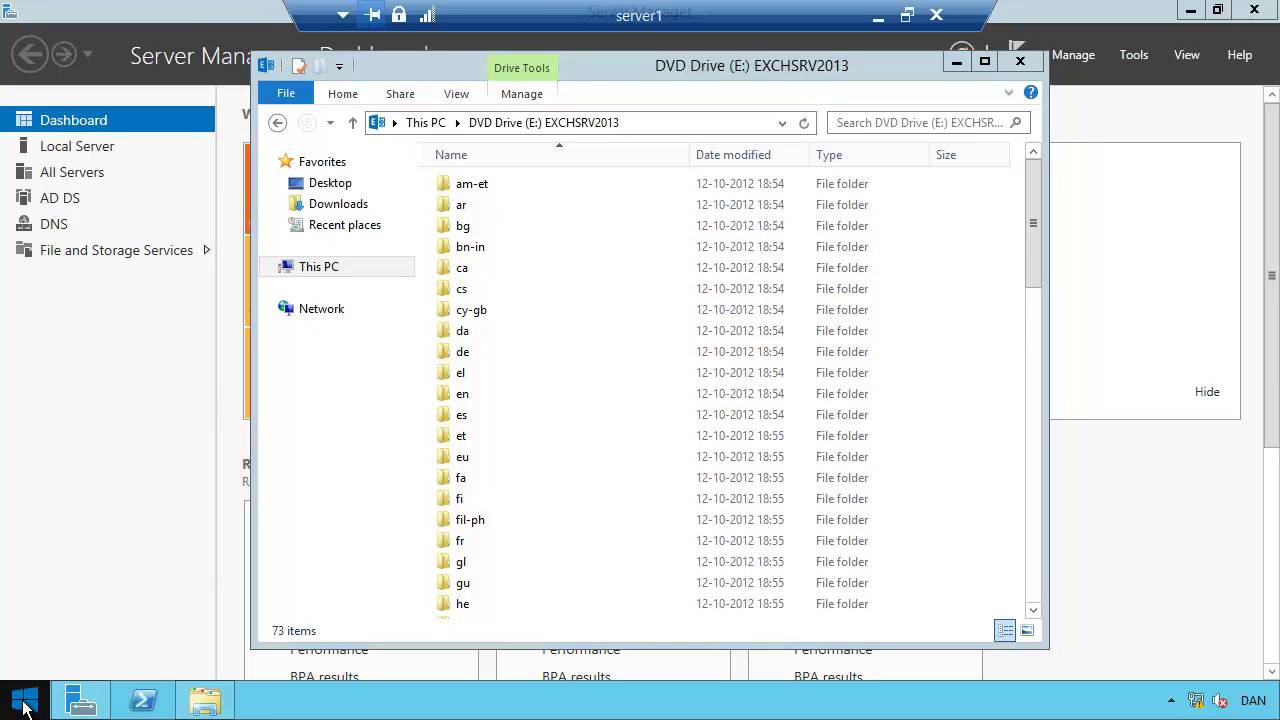
right_click(25, 705)
Open an elevated Command Prompt, switch to drive E: and list its files.
click(105, 530)
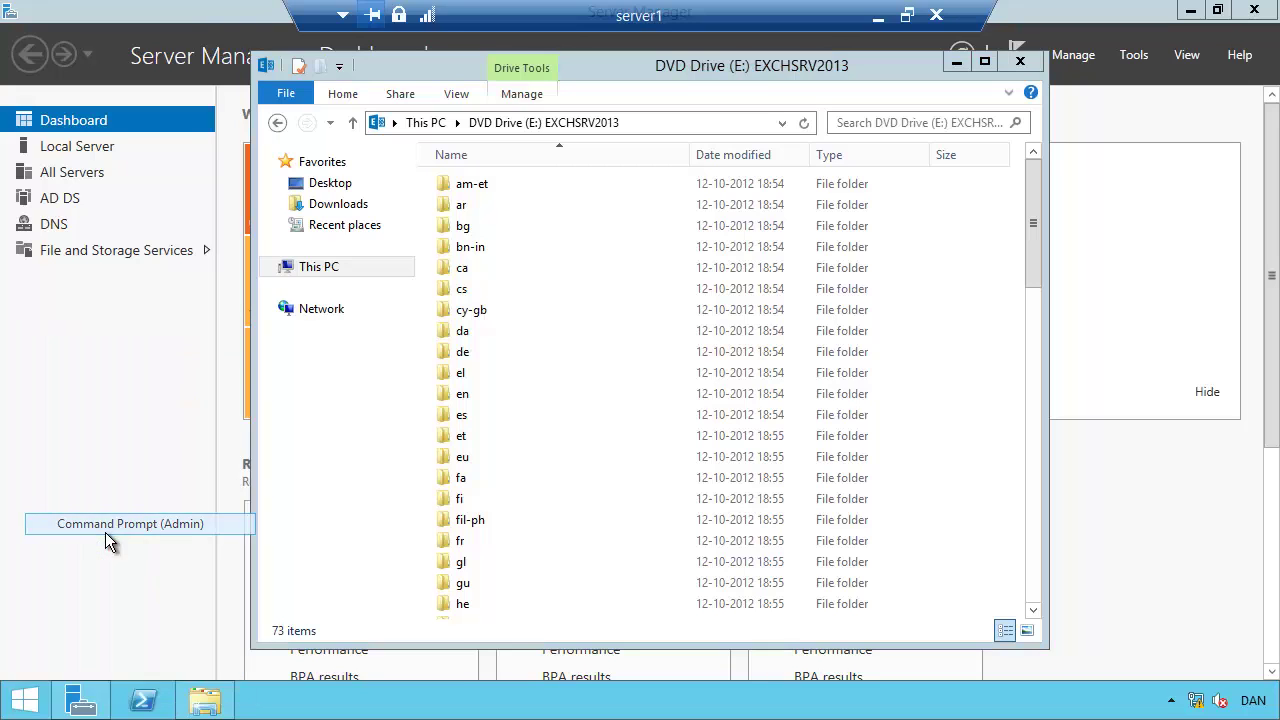
click(720, 385)
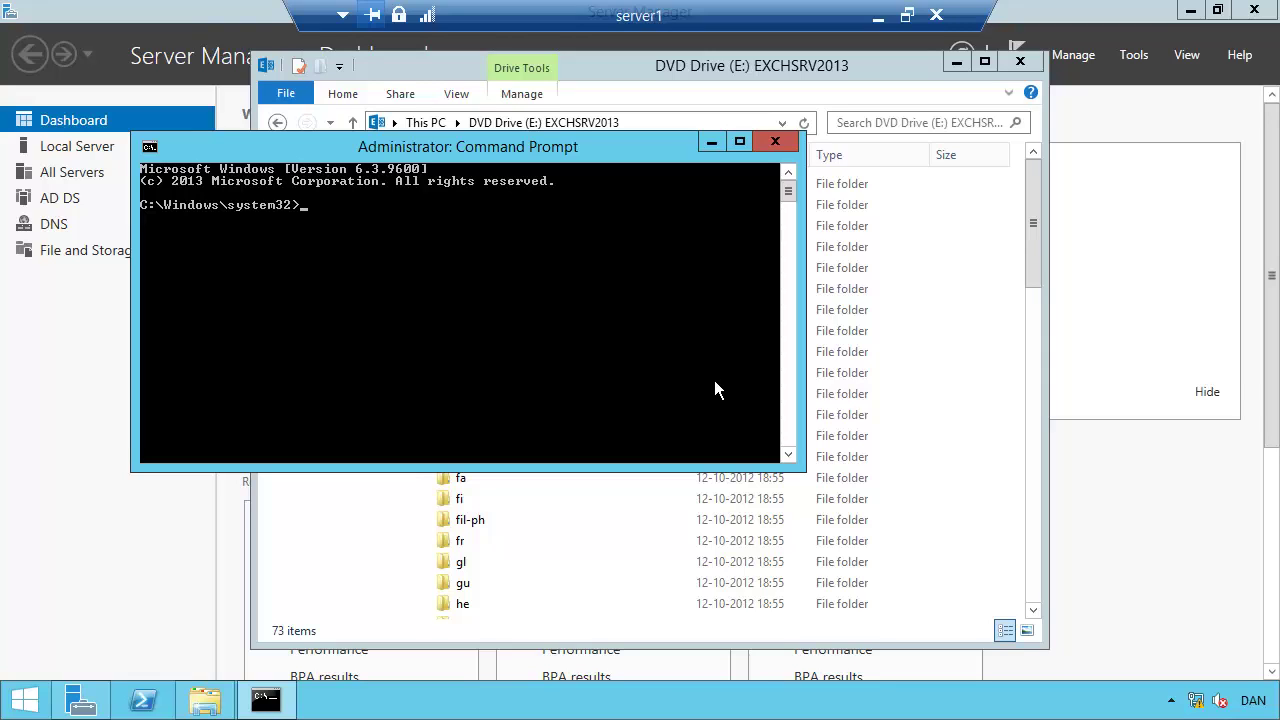
text(e:)
key(Return)
text(dir)
key(Return)
scroll(714, 388, up, 6)
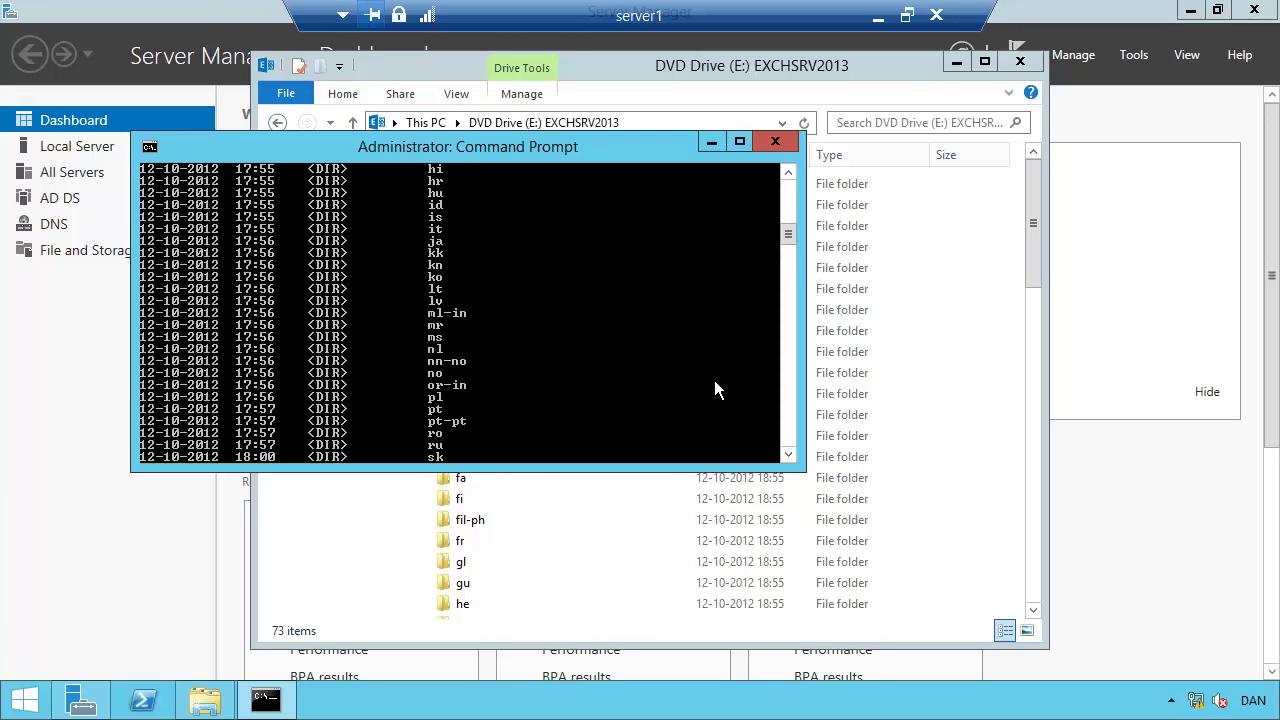
scroll(714, 388, up, 10)
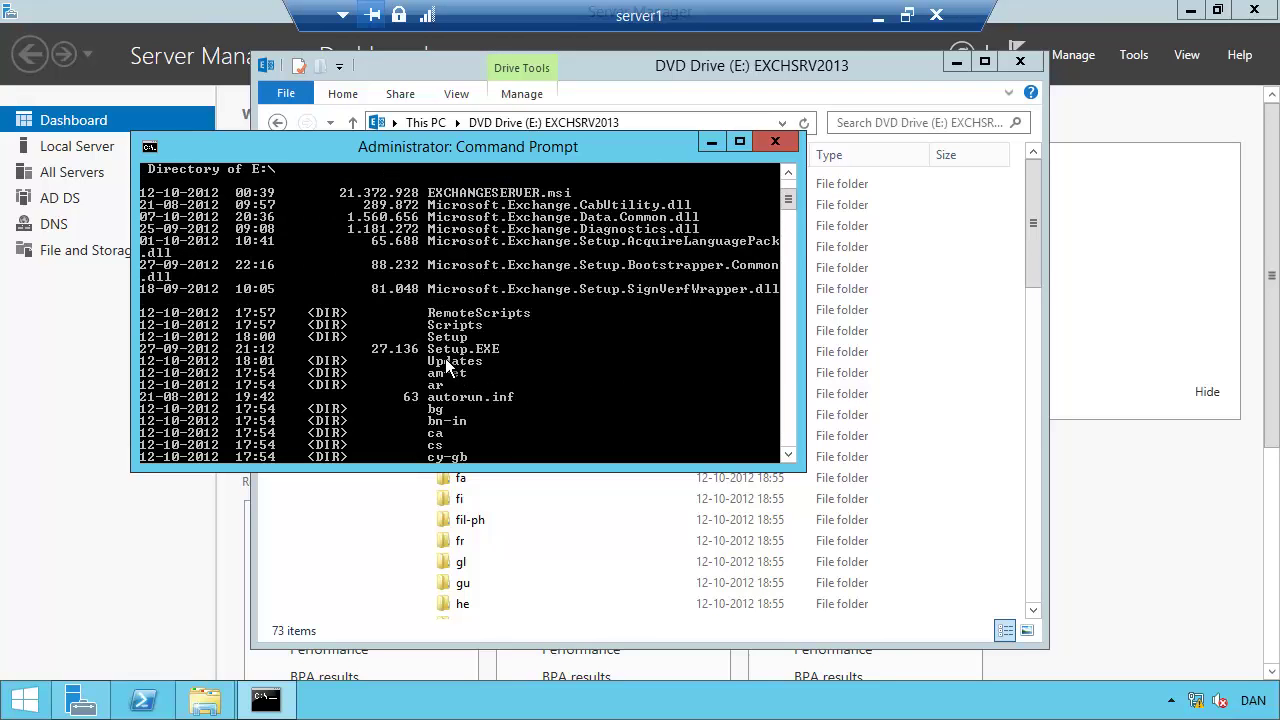
Run Setup /PrepareSchema /IAcceptExchangeServerLicenseTerms from drive E:.
text(set)
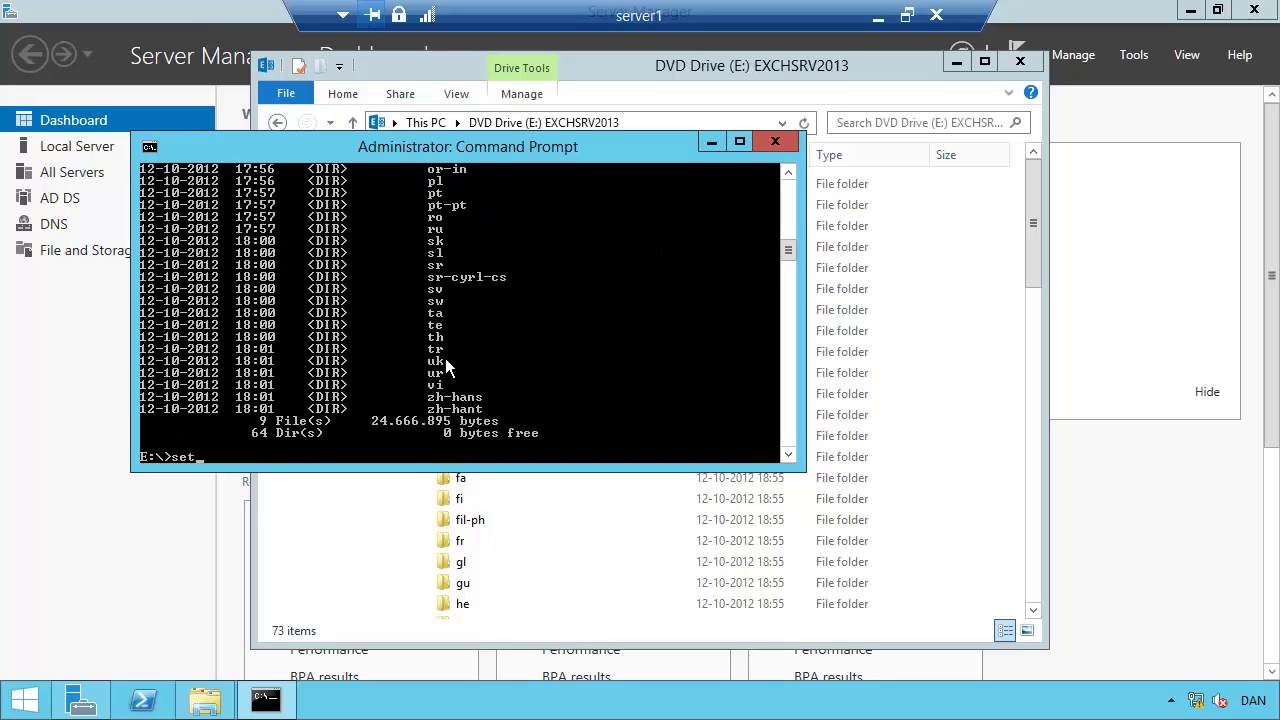
key(Tab)
text(/PrepareSchema)
text(/IA)
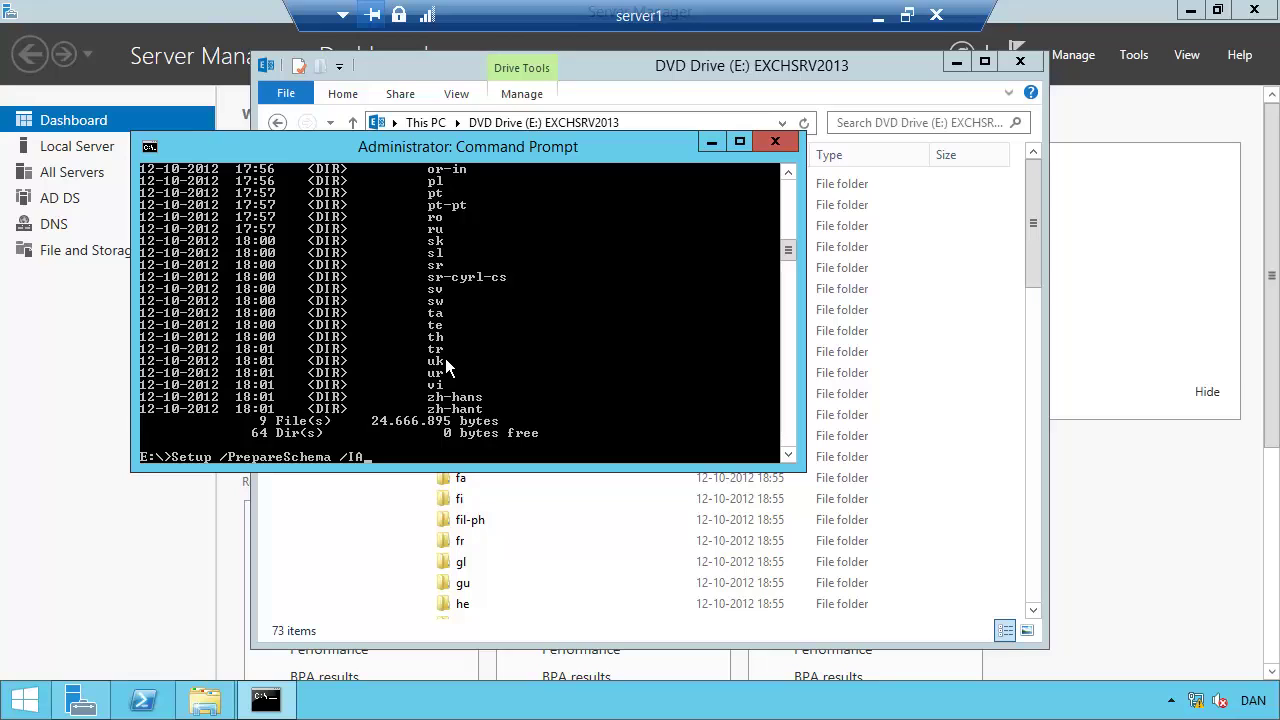
text(cceptExchangeServerLi)
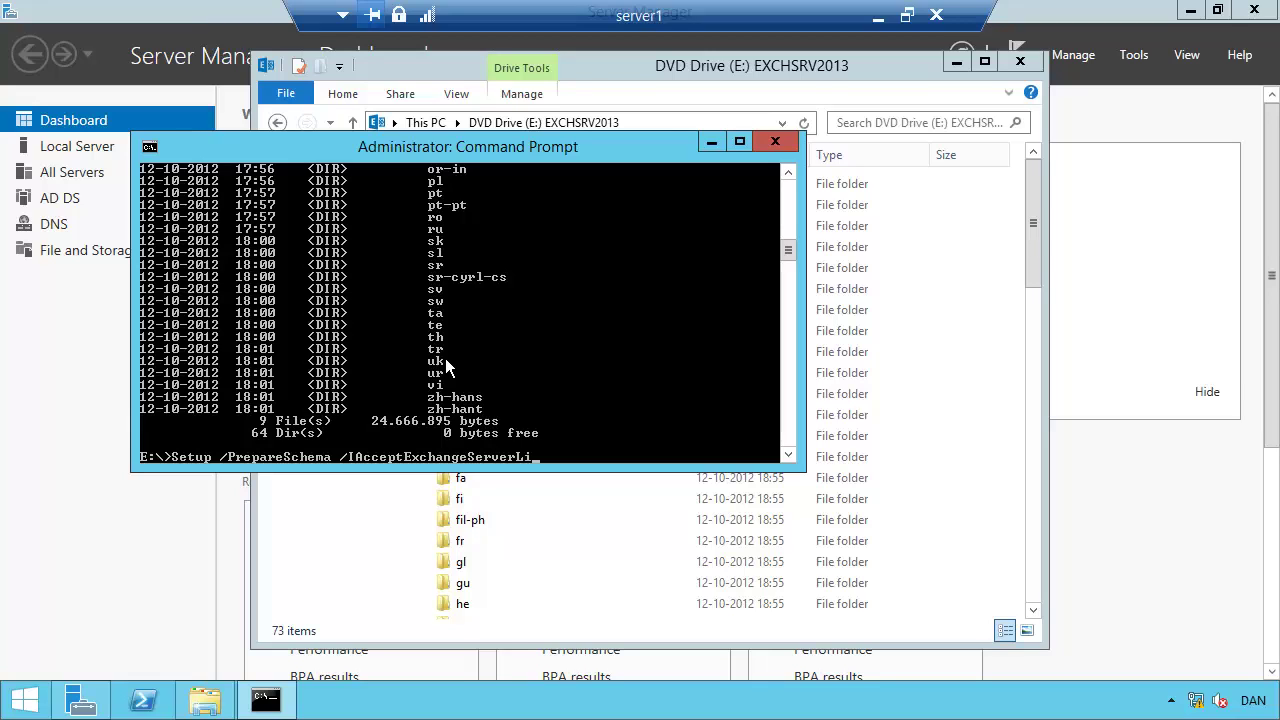
text(censeTerms)
key(Return)
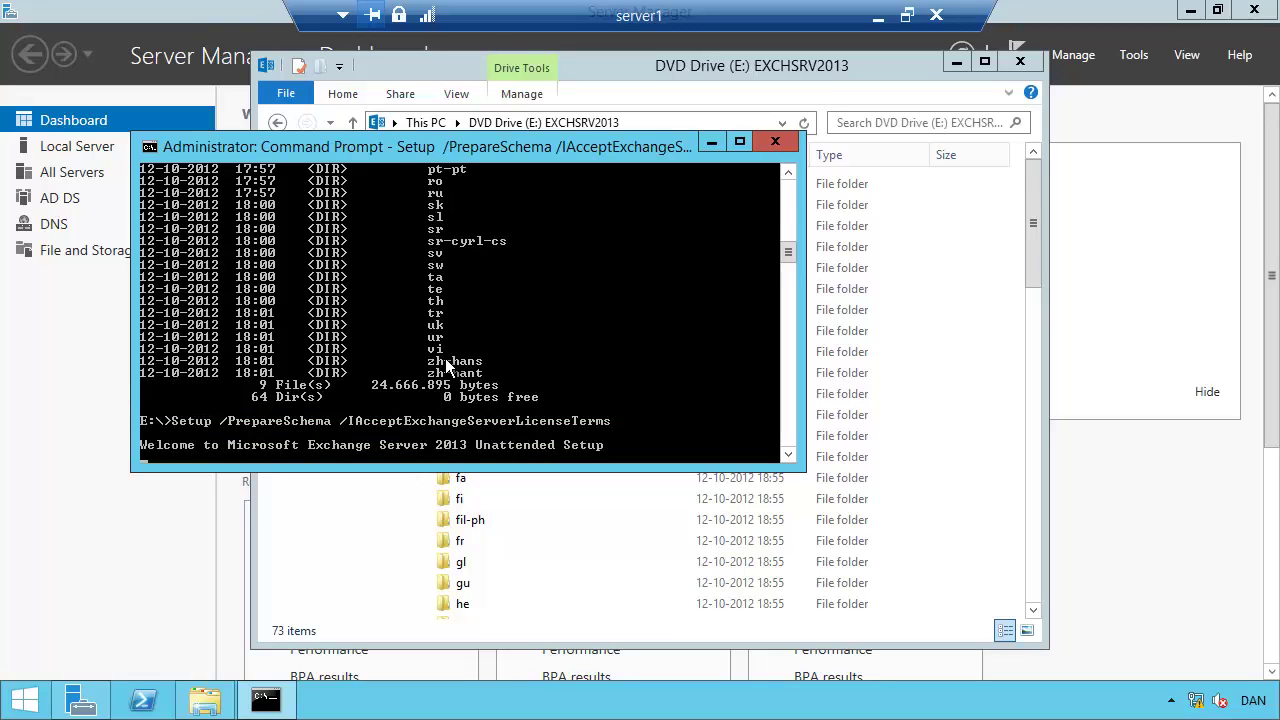